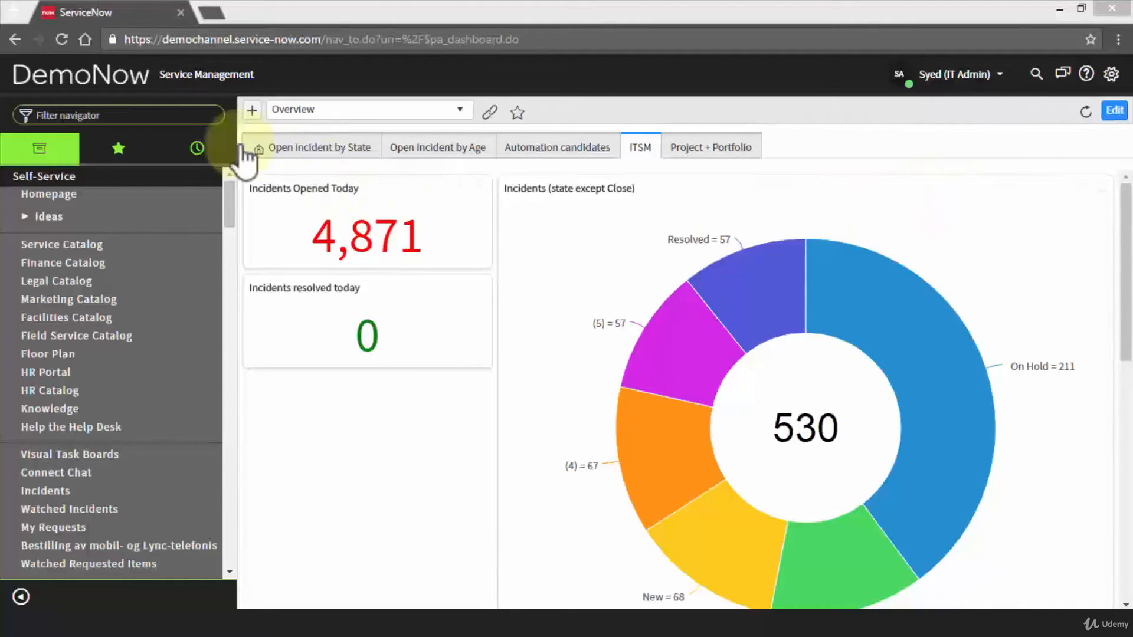
Filter the navigator for 'user' and open the Users list under Territories.
click(118, 112)
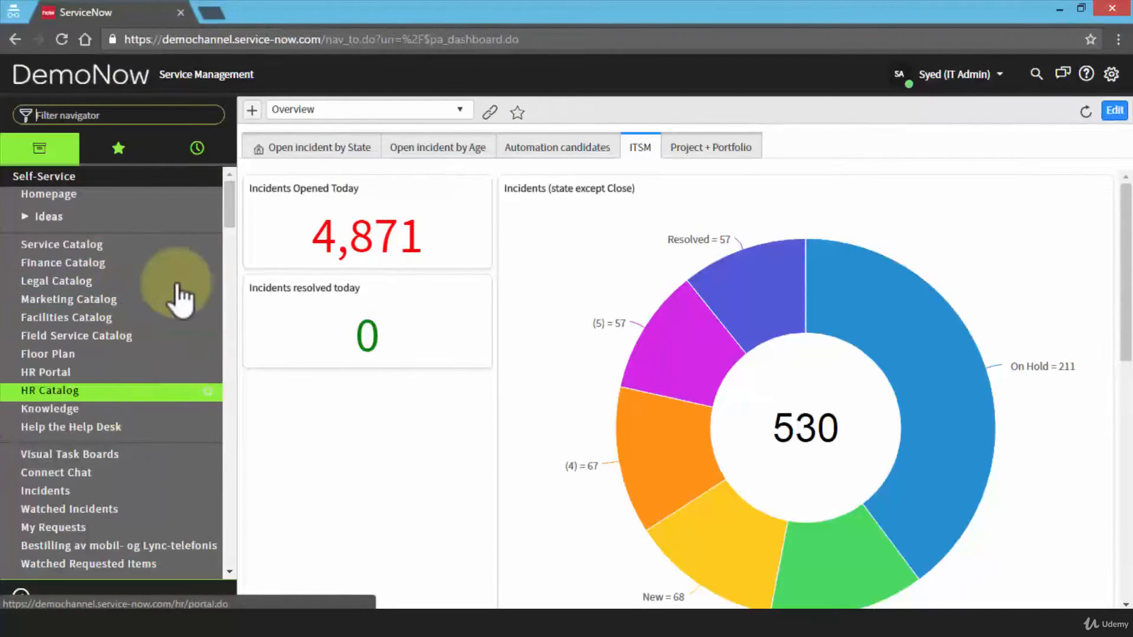
drag(233, 212, 217, 194)
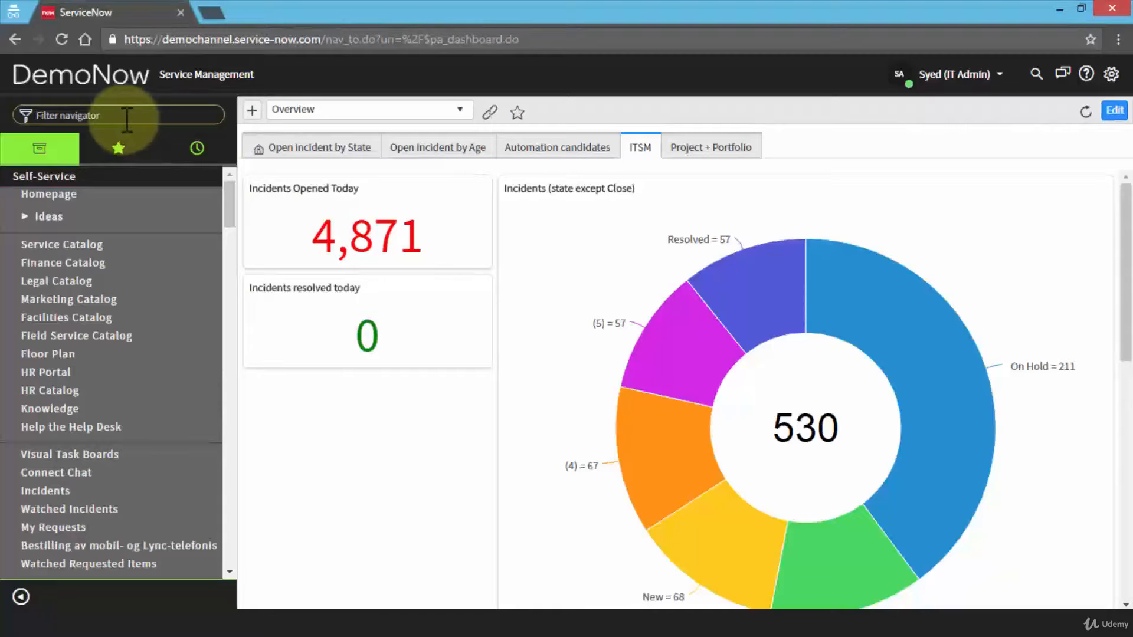
text(user)
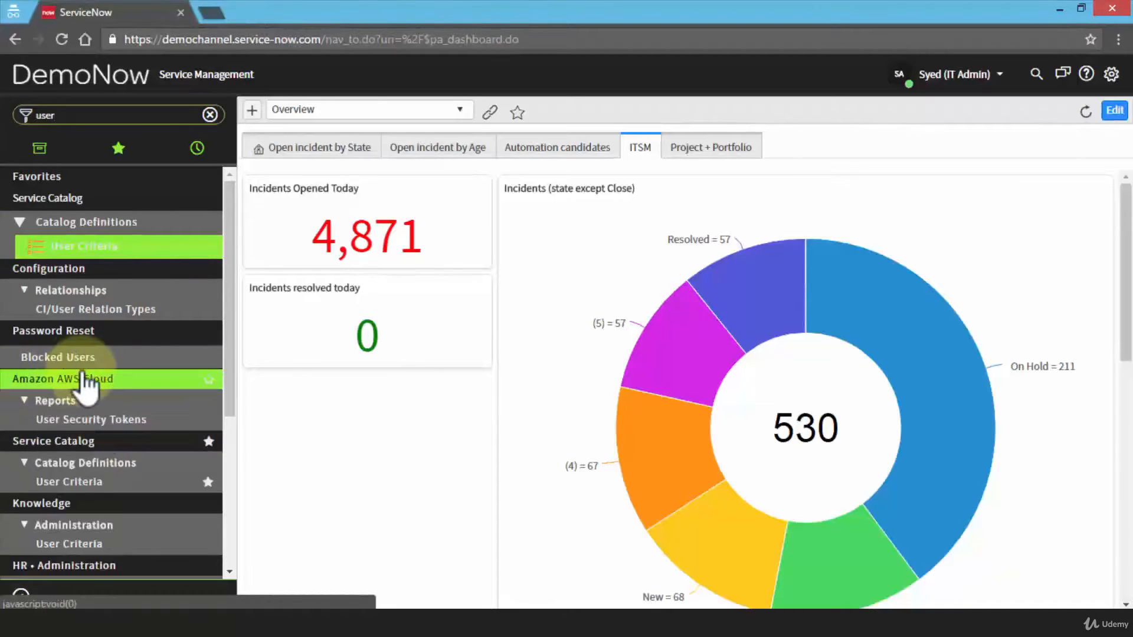
scroll(118, 396, down, 3)
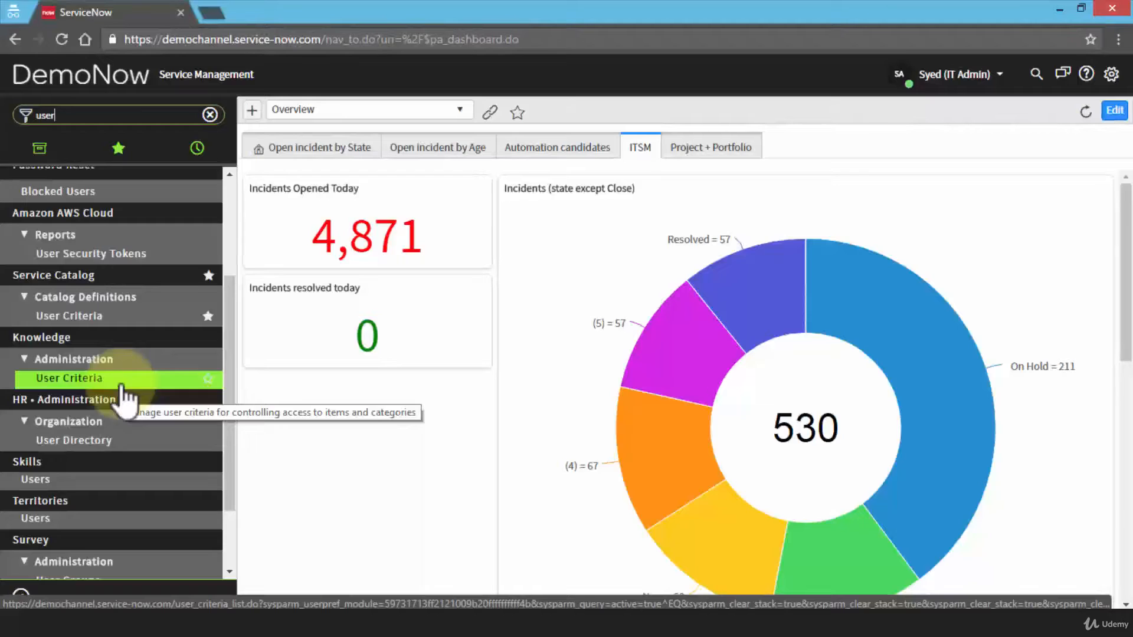
scroll(118, 395, down, 2)
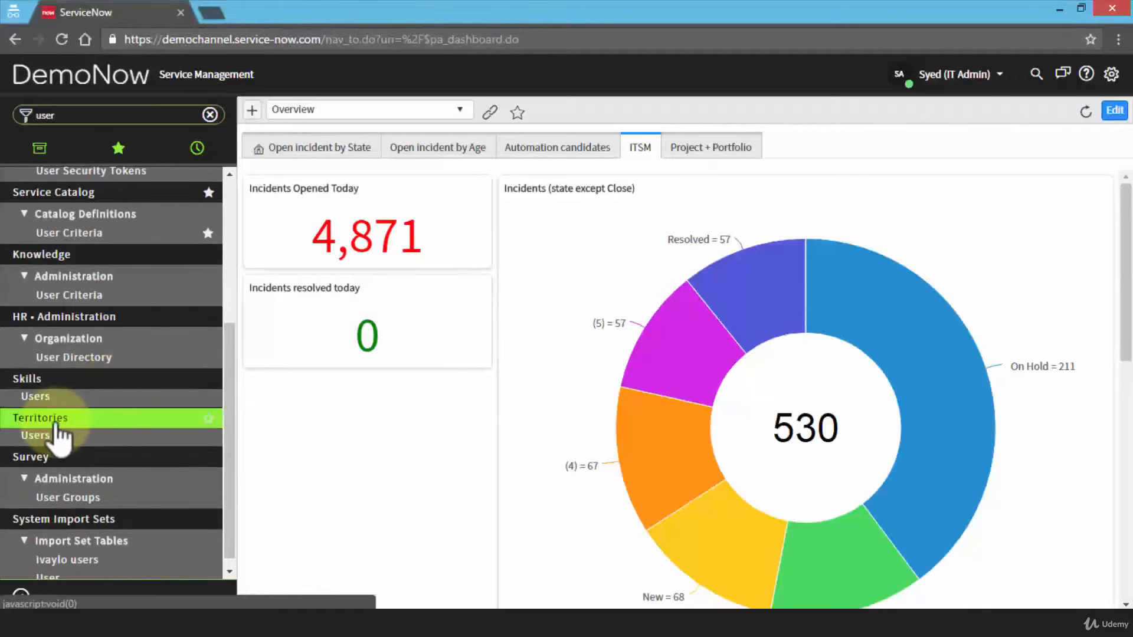
click(104, 435)
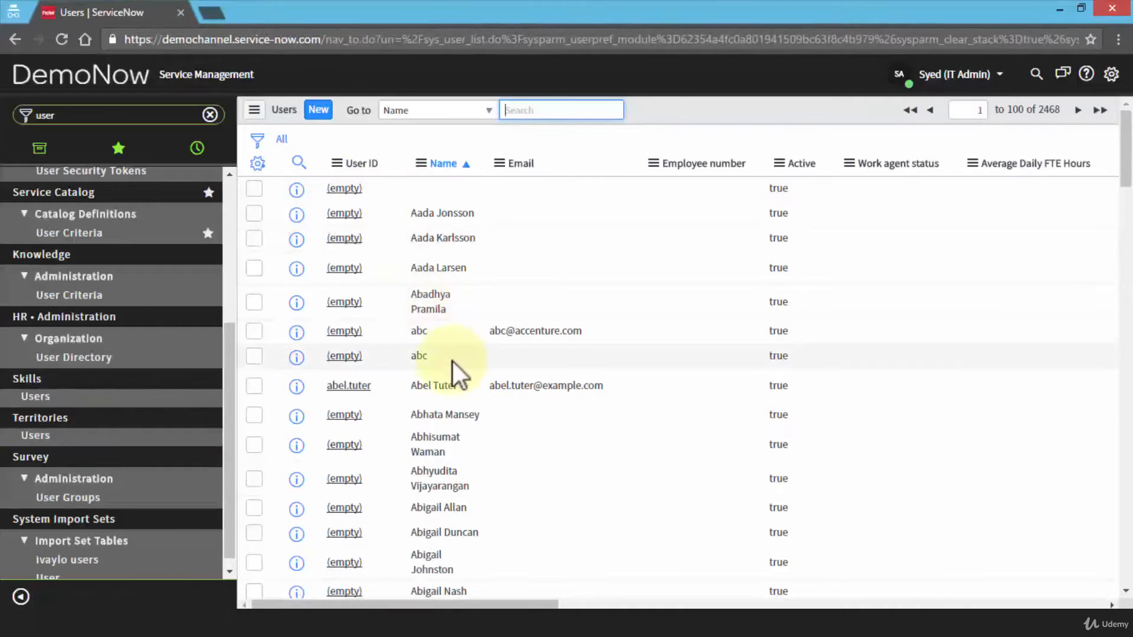
Start a new user record with the person's first and last name and title Programmer.
click(318, 110)
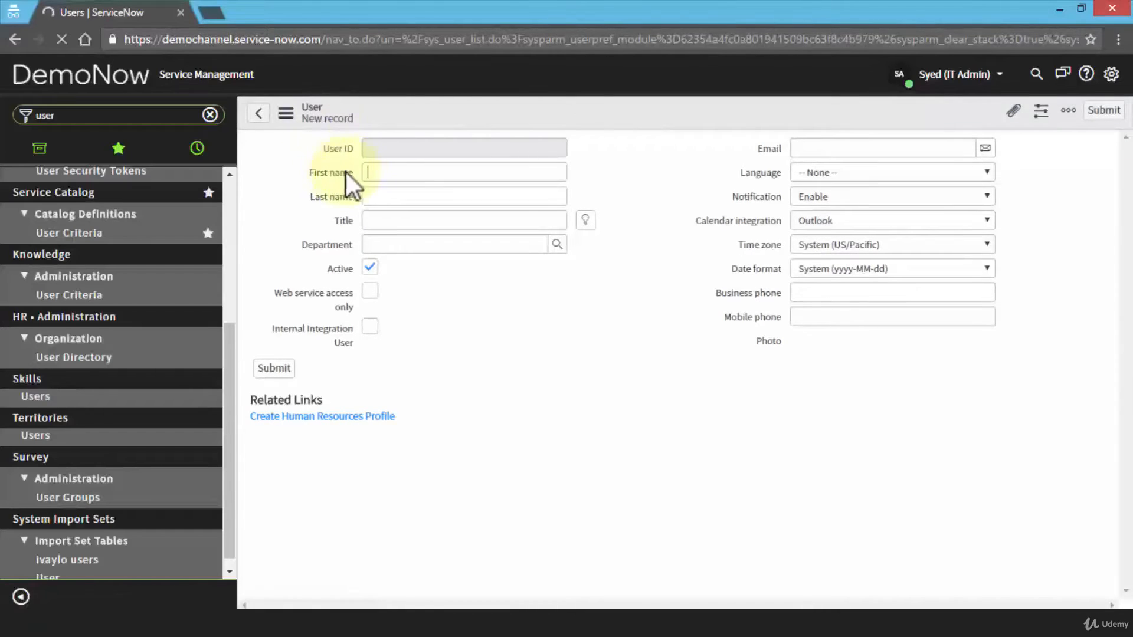
click(381, 173)
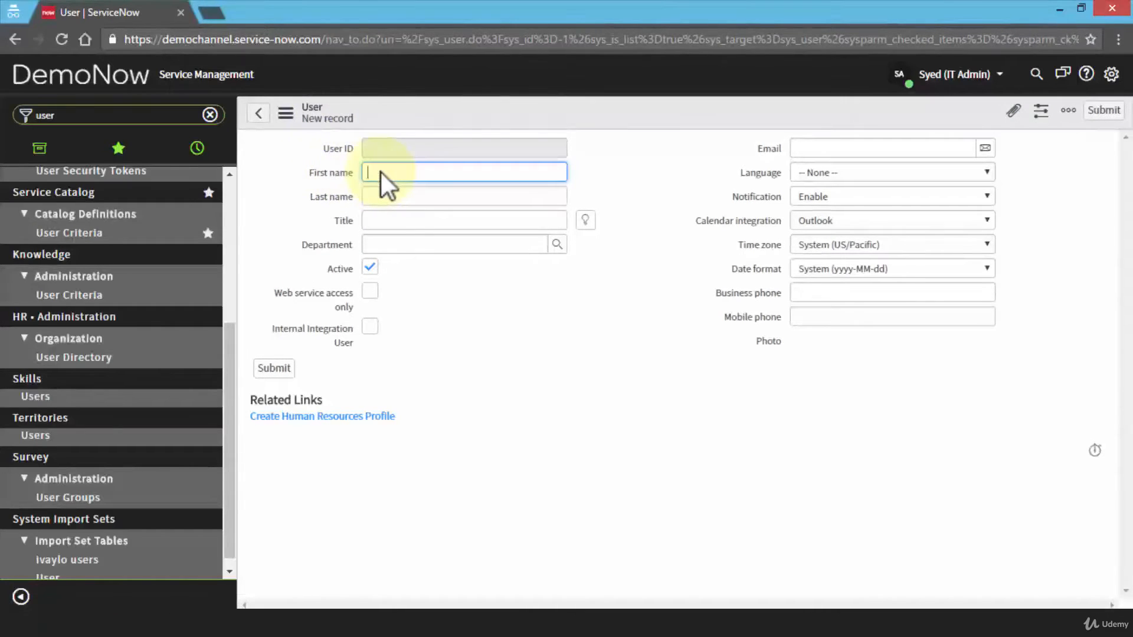
key(Tab)
key(Tab)
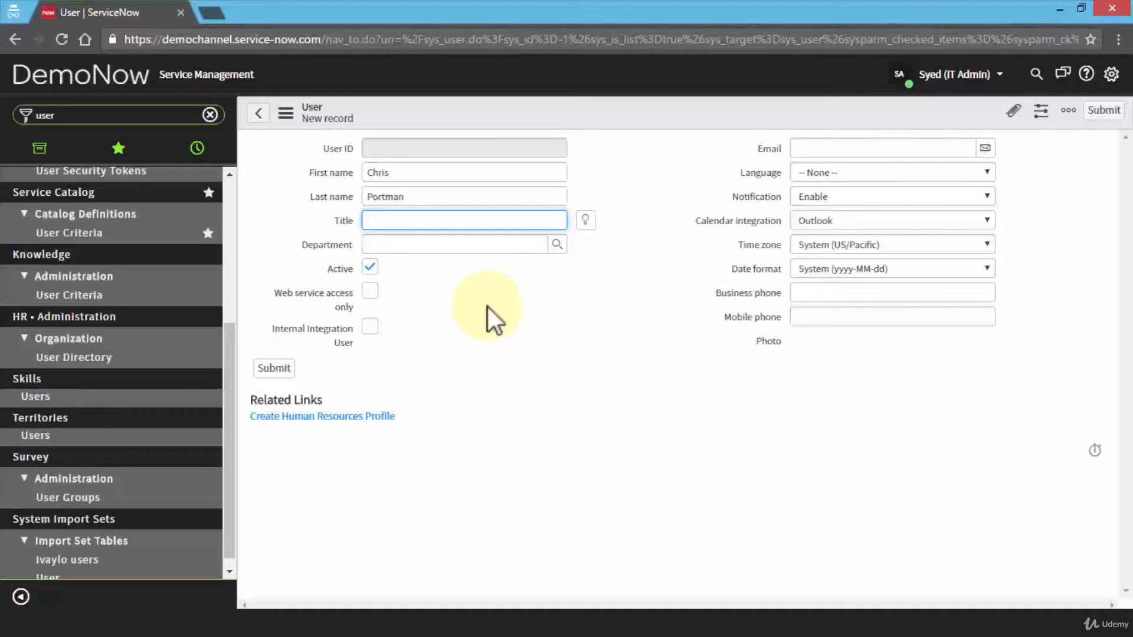
text(Programmer)
key(Tab)
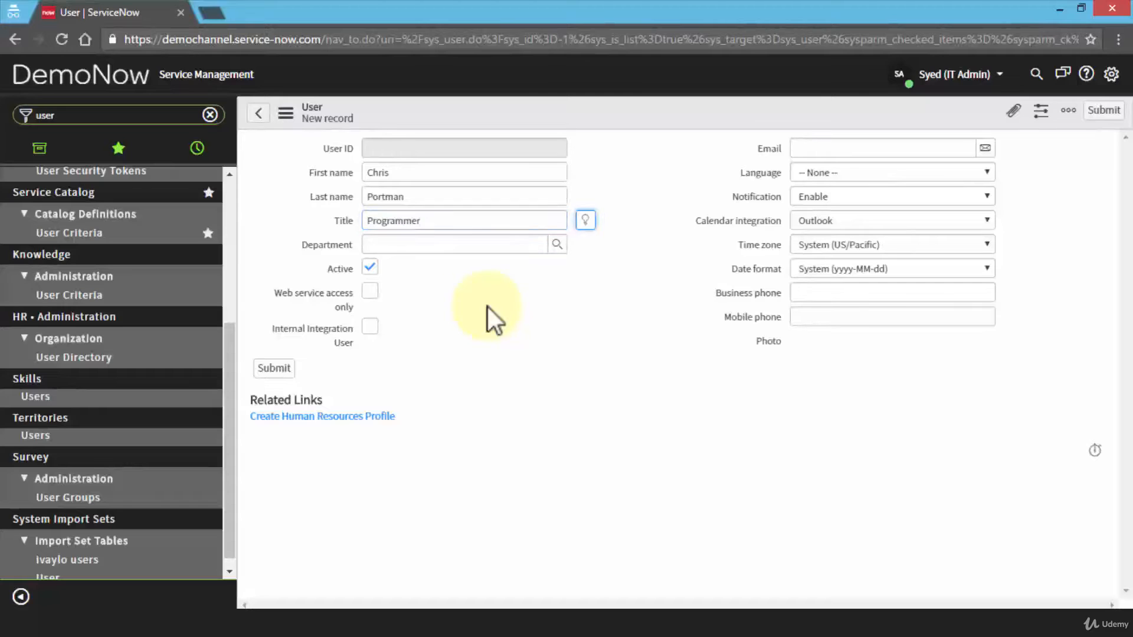
Set the user's department to IT through the Department lookup.
click(557, 246)
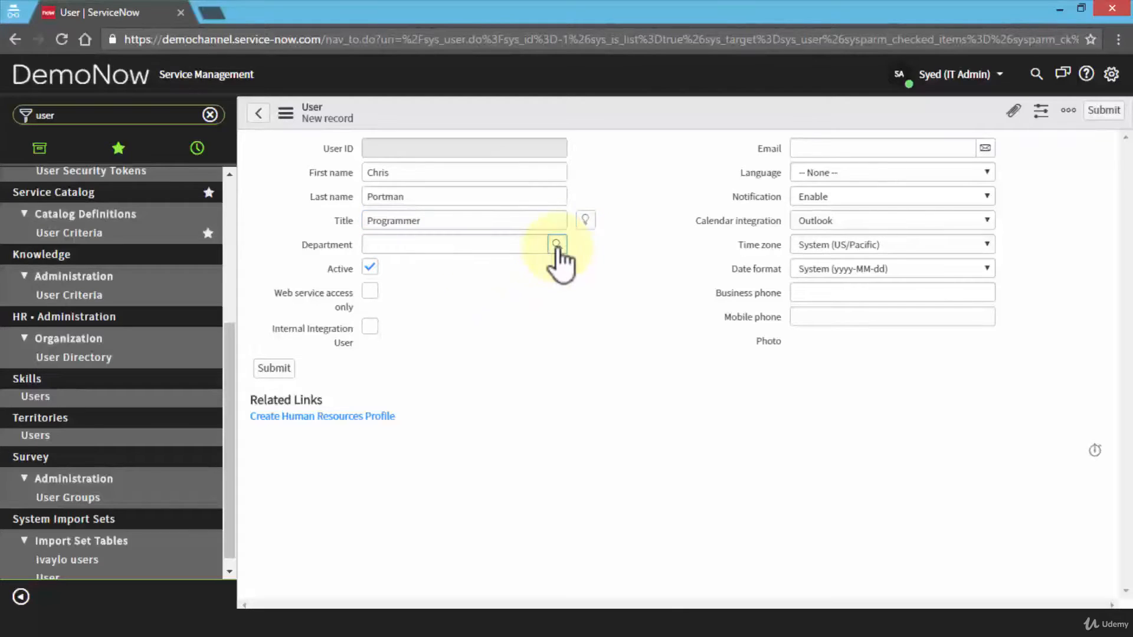
drag(515, 224, 636, 73)
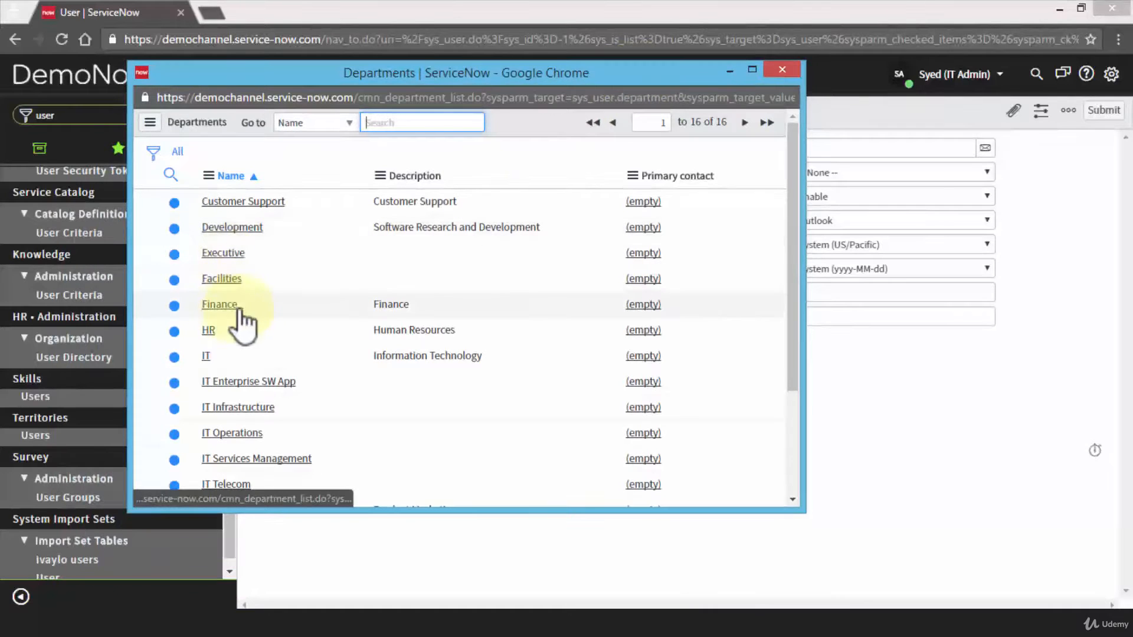
click(208, 356)
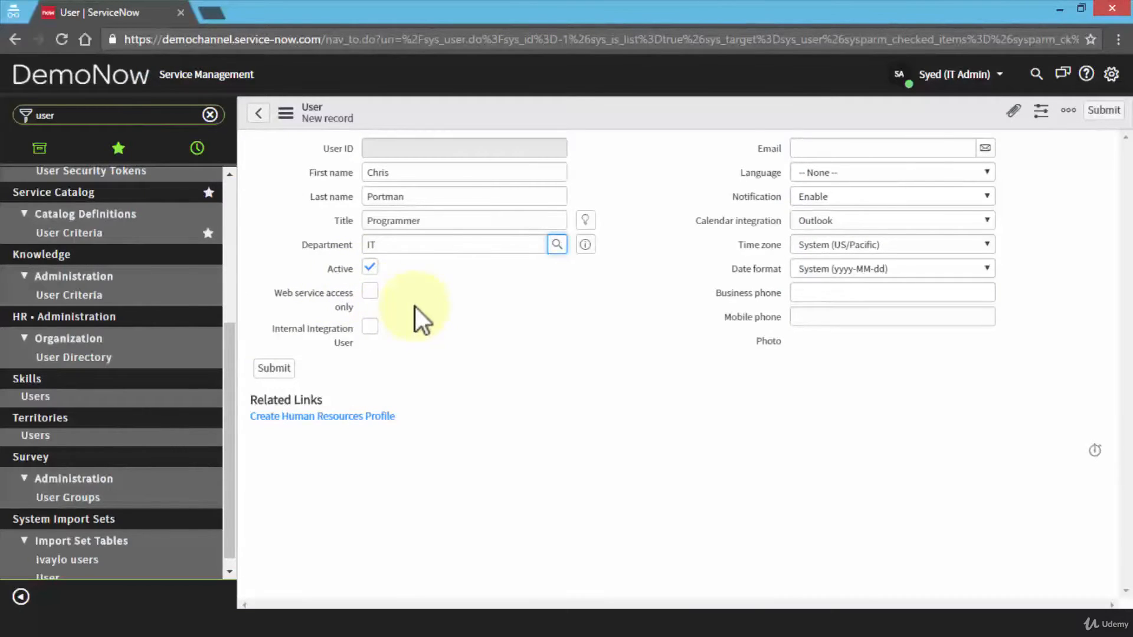
click(800, 148)
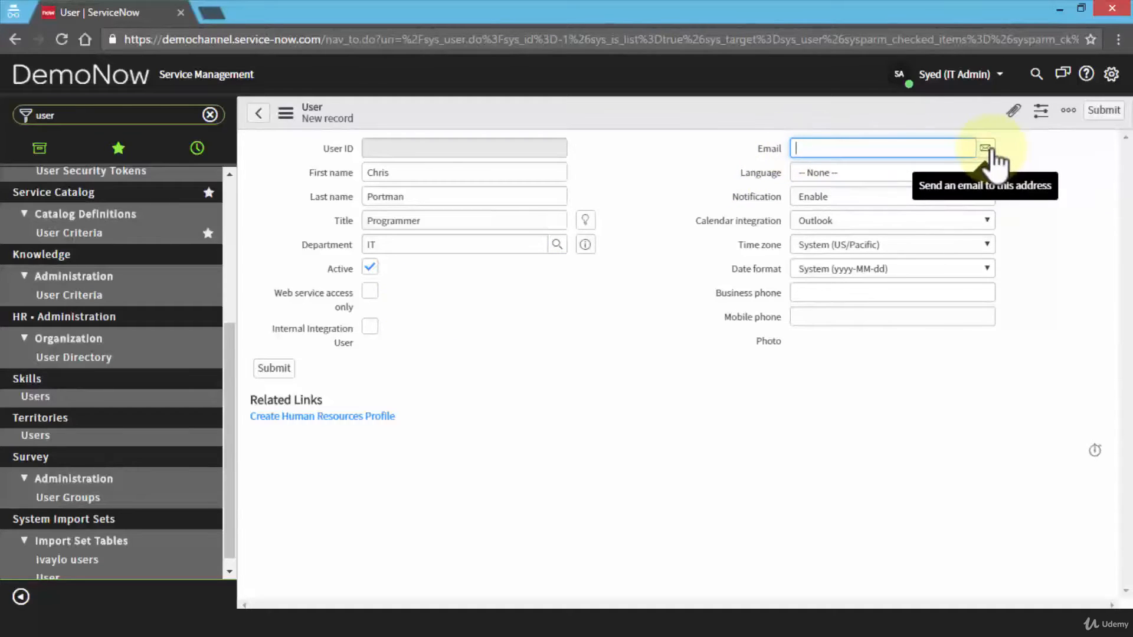
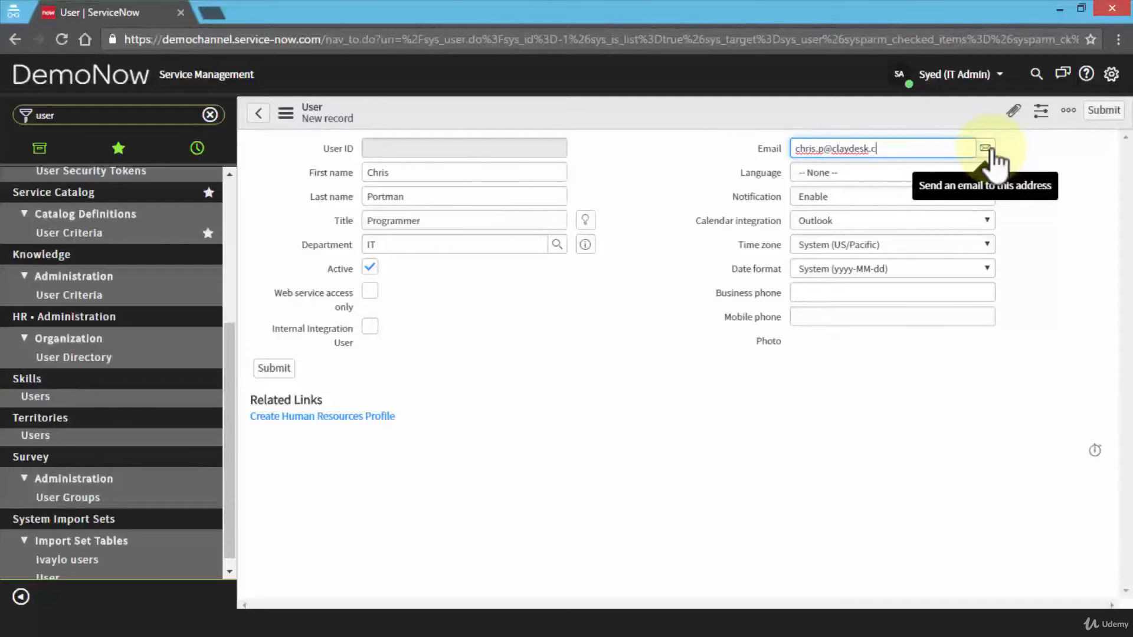
Enter the user's e-mail address, set language to English and time zone to US/Eastern.
click(978, 172)
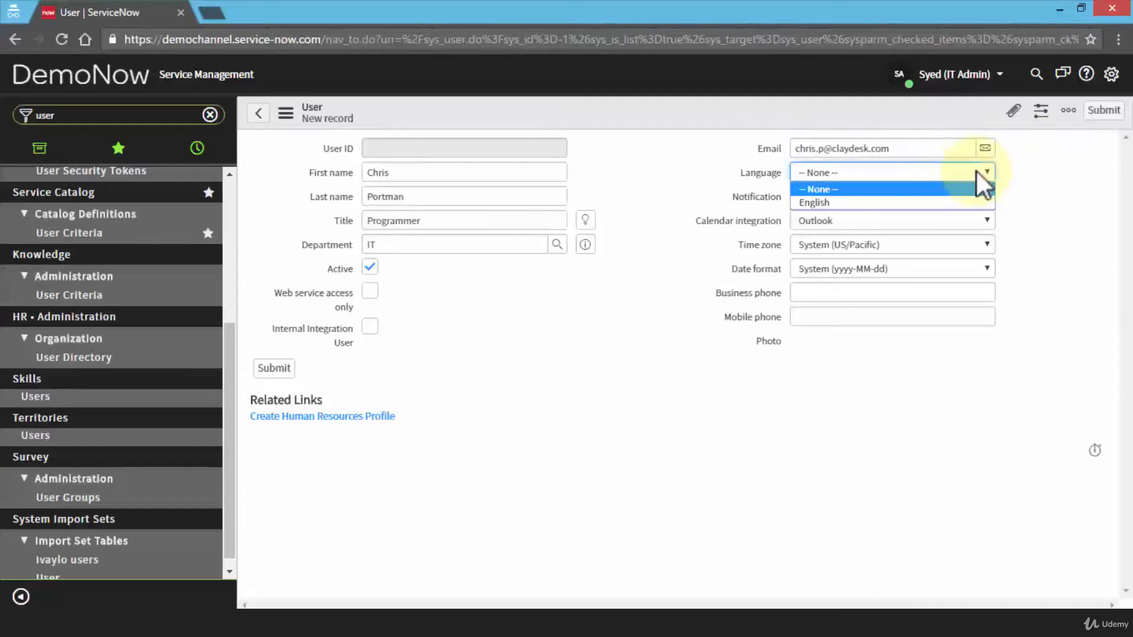
click(938, 201)
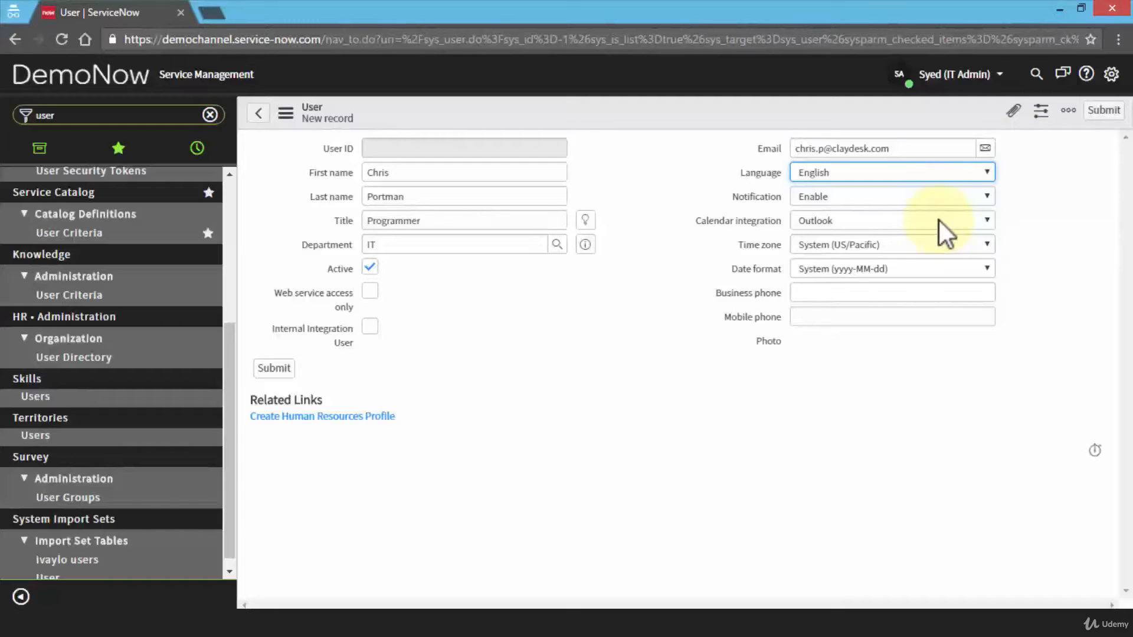
click(926, 243)
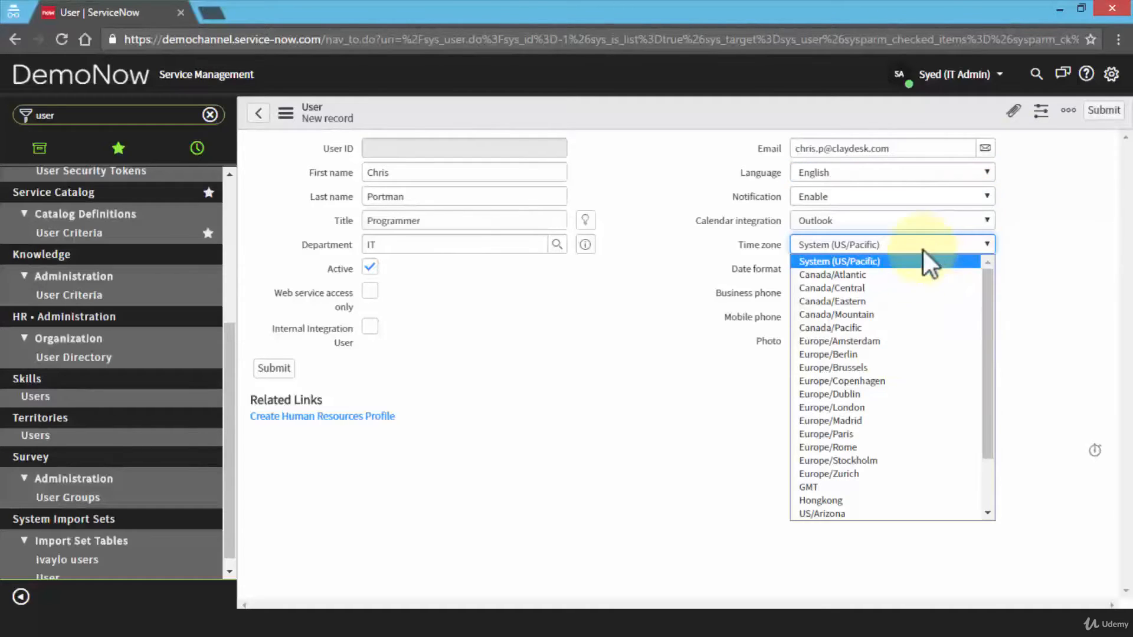
scroll(889, 345, down, 2)
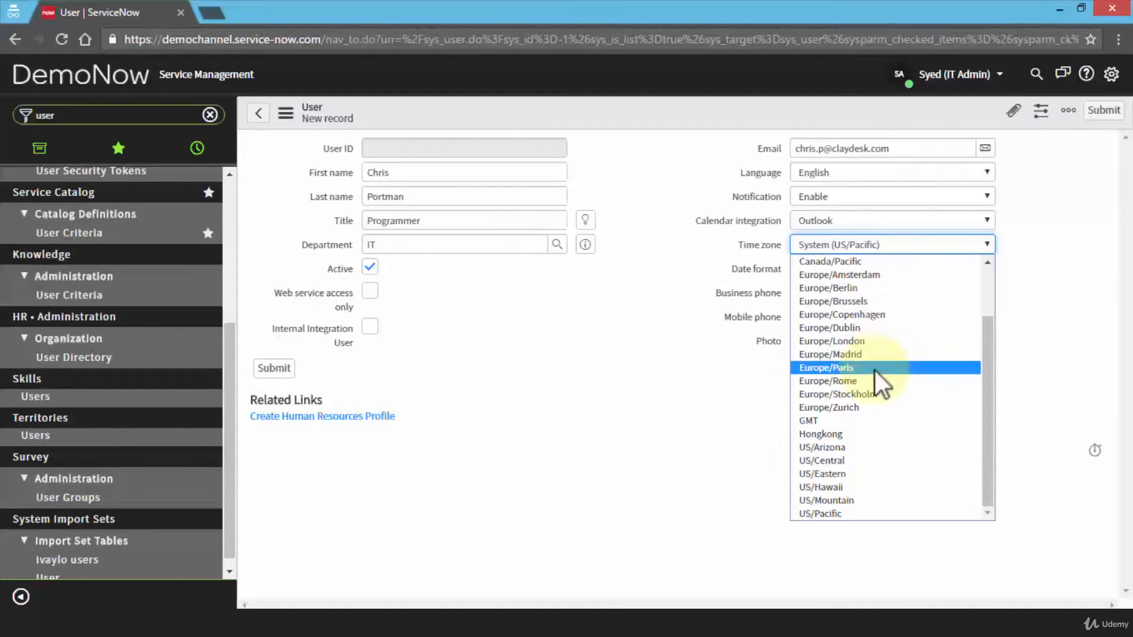
click(865, 475)
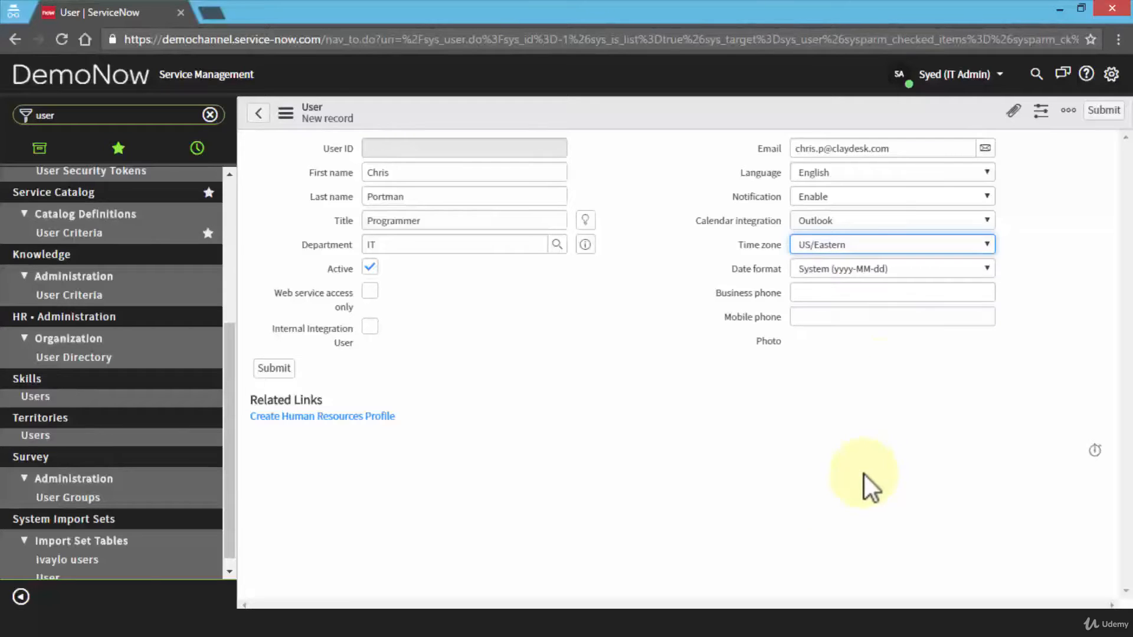
click(819, 296)
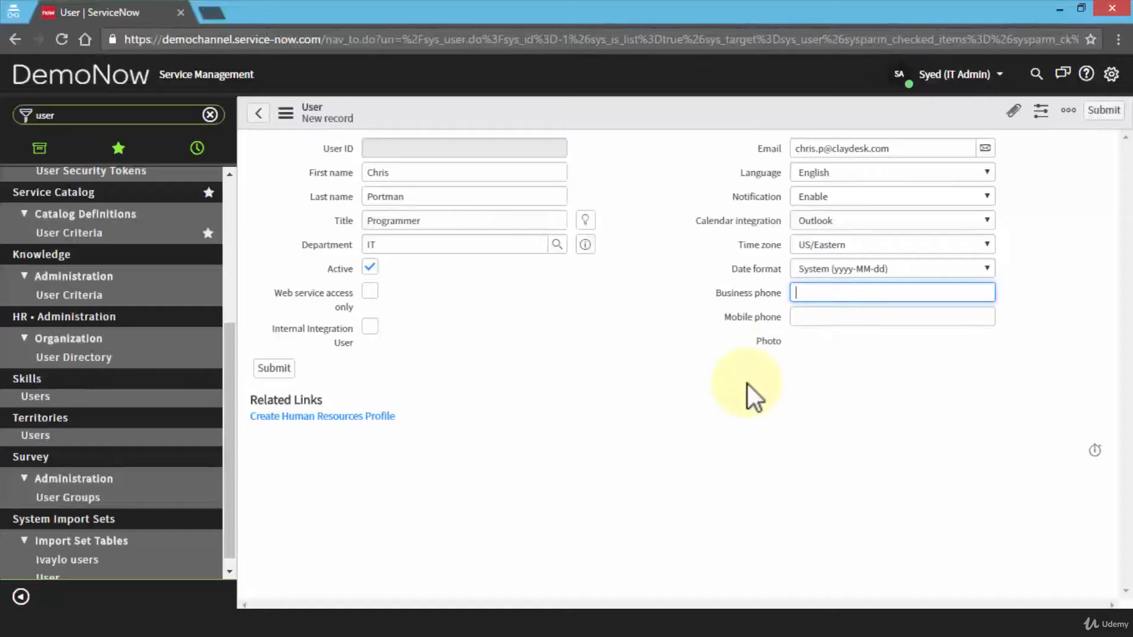
click(588, 338)
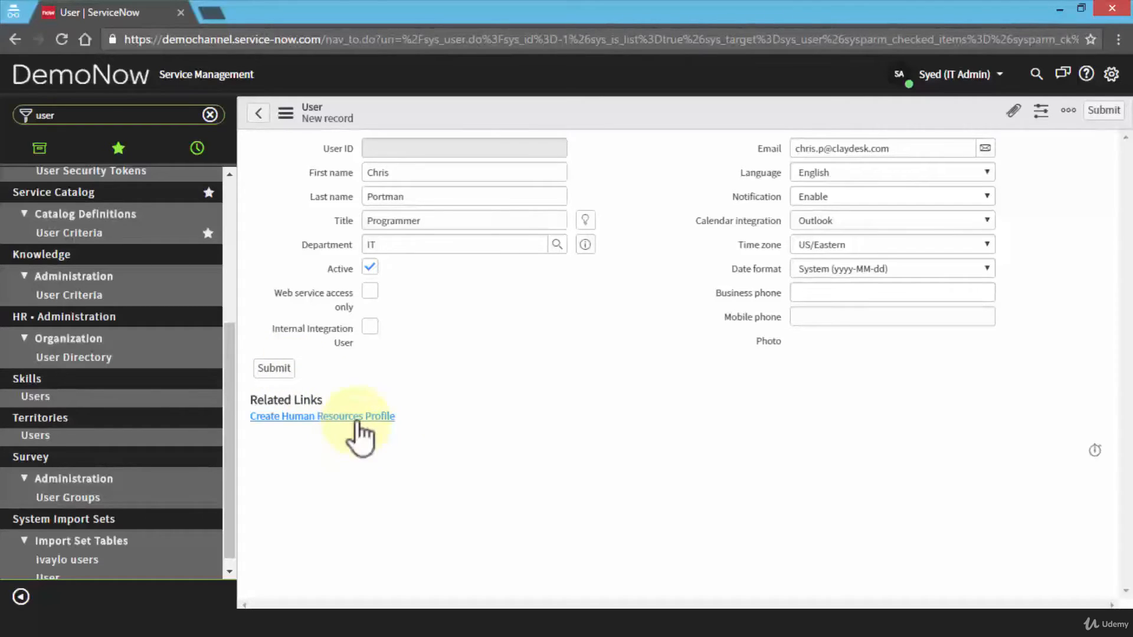
Submit the new user record and scroll through the Users list, now 2,469 records.
click(276, 371)
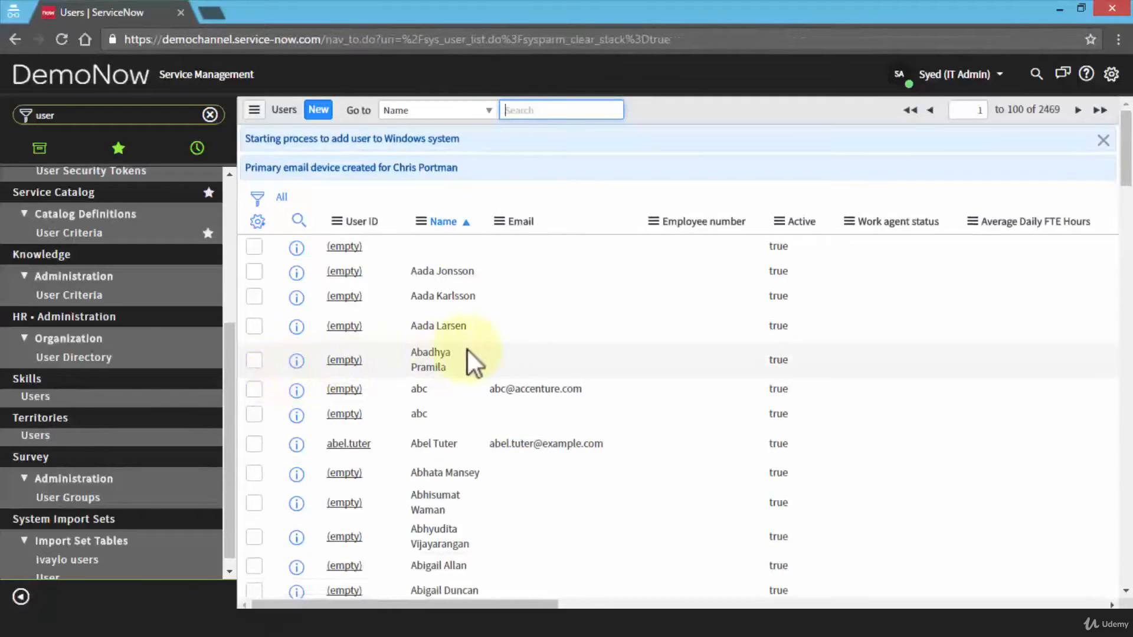
scroll(560, 384, down, 15)
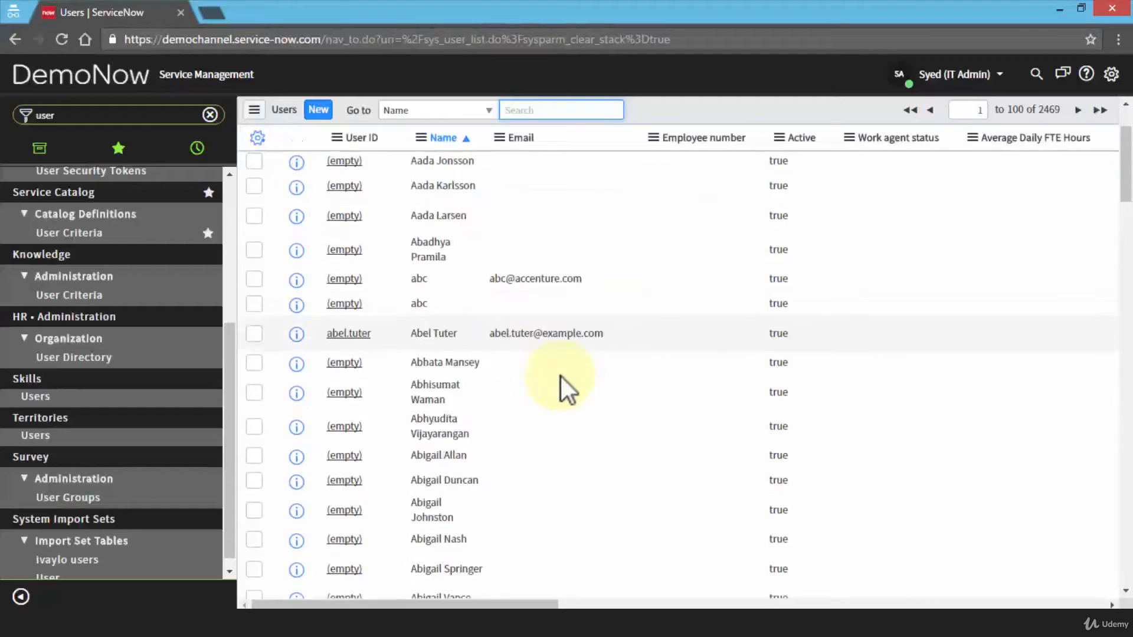
drag(1127, 236, 1107, 561)
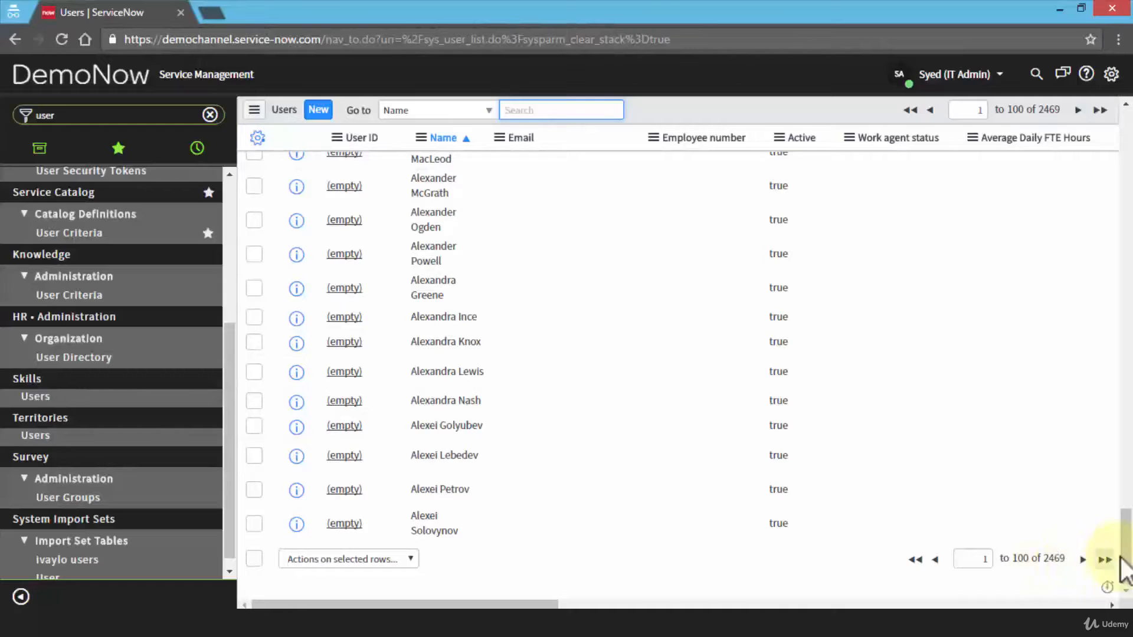
drag(1124, 552, 1127, 118)
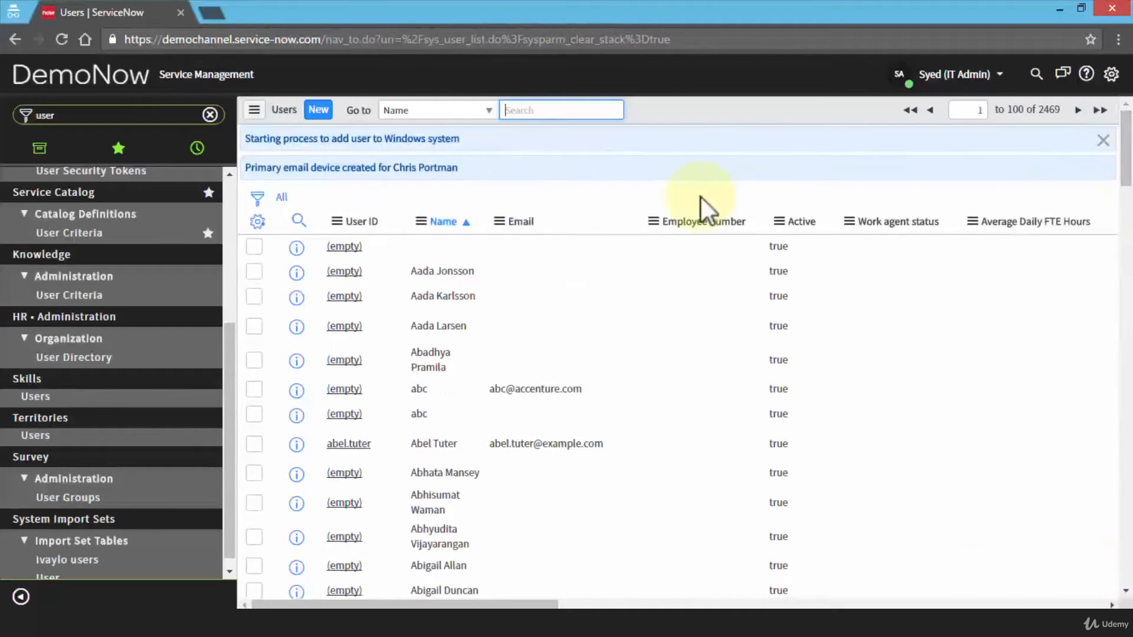
click(531, 110)
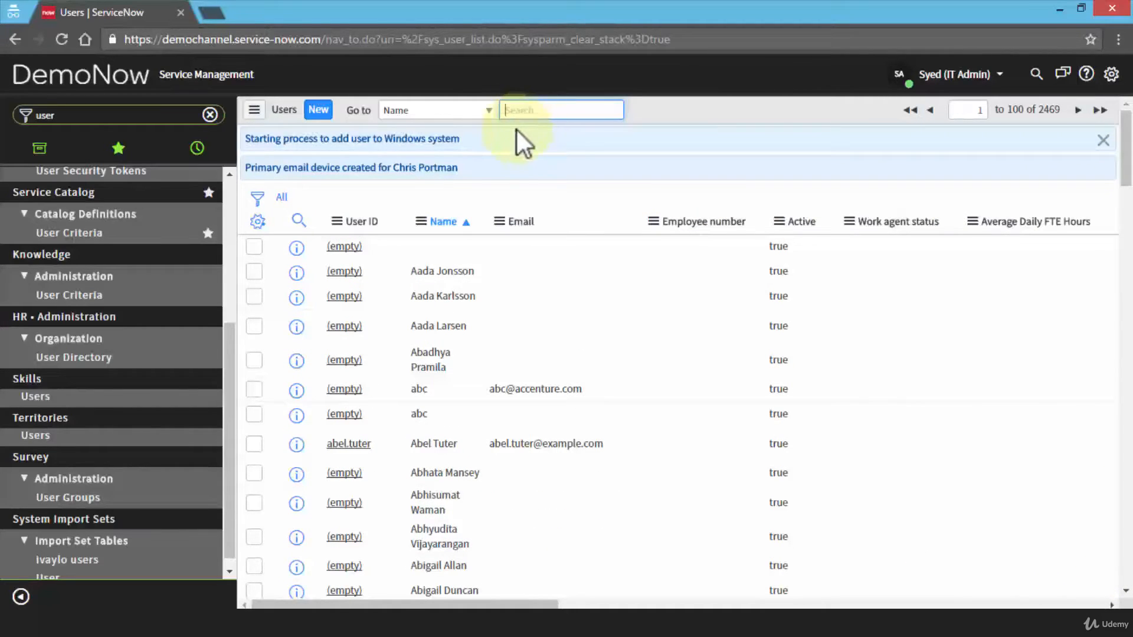
Refresh the Users list and sort it by Name from A to Z.
click(253, 110)
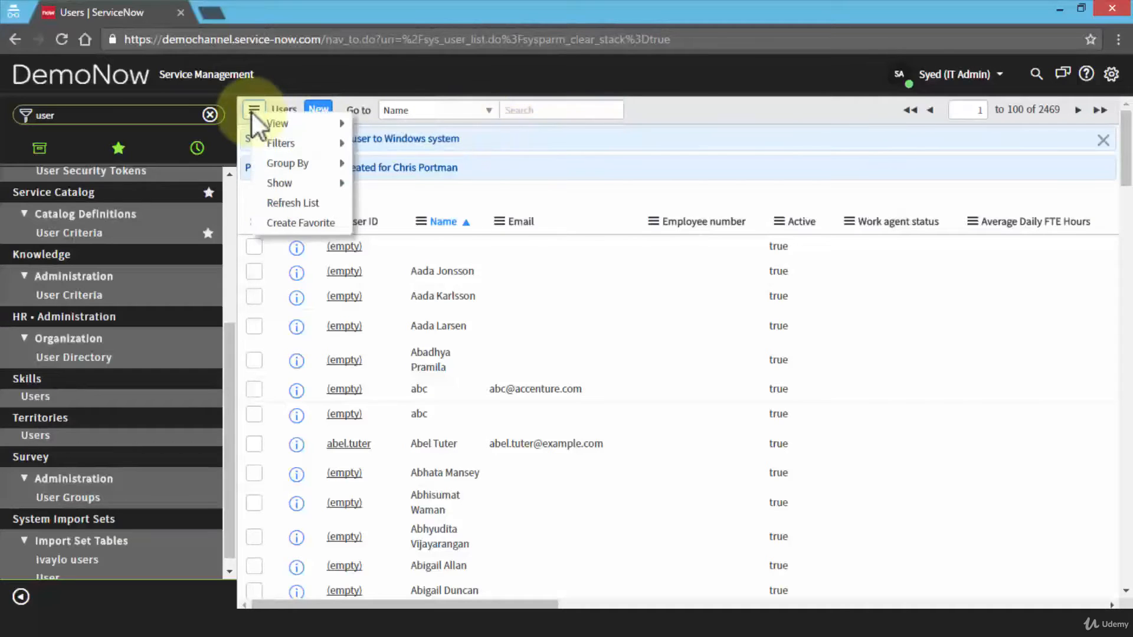
click(307, 204)
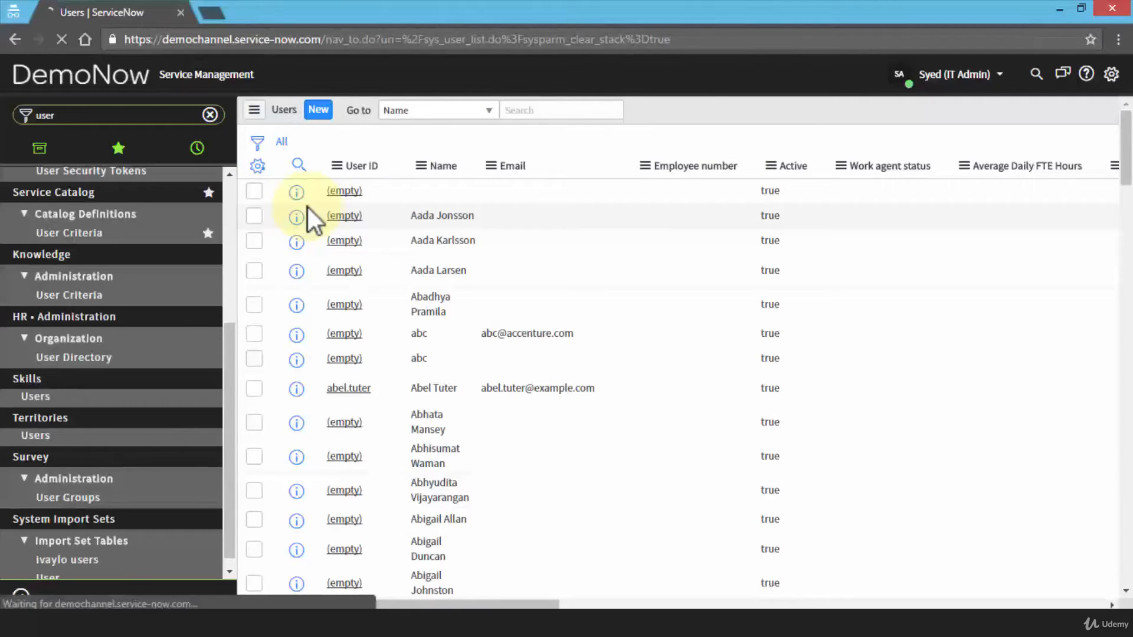
click(464, 165)
click(422, 164)
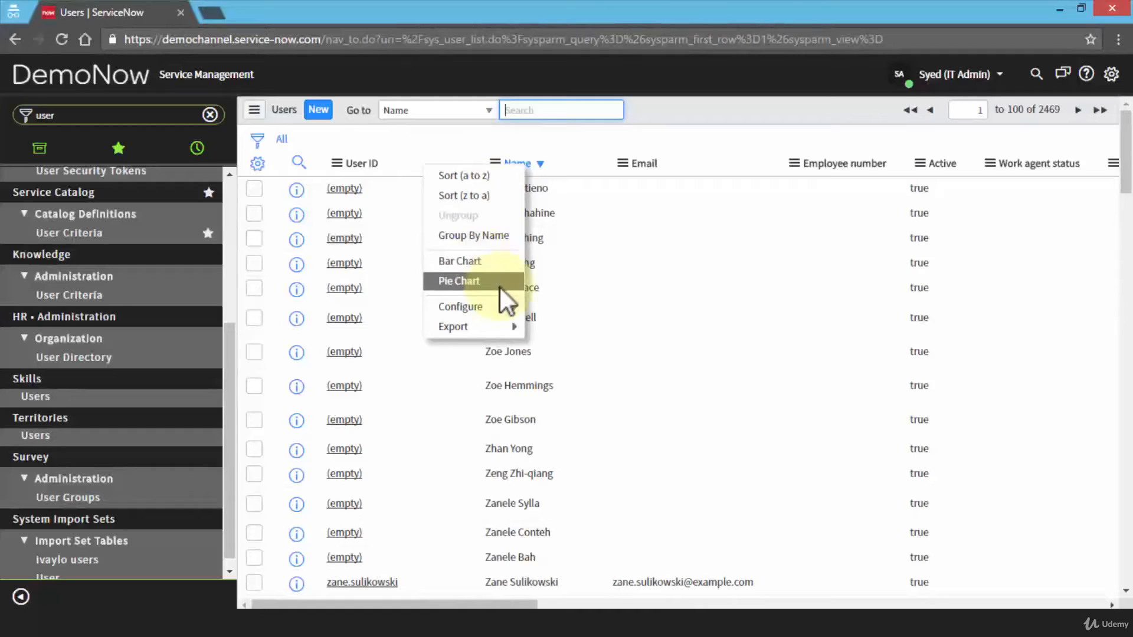
mouse_move(499, 310)
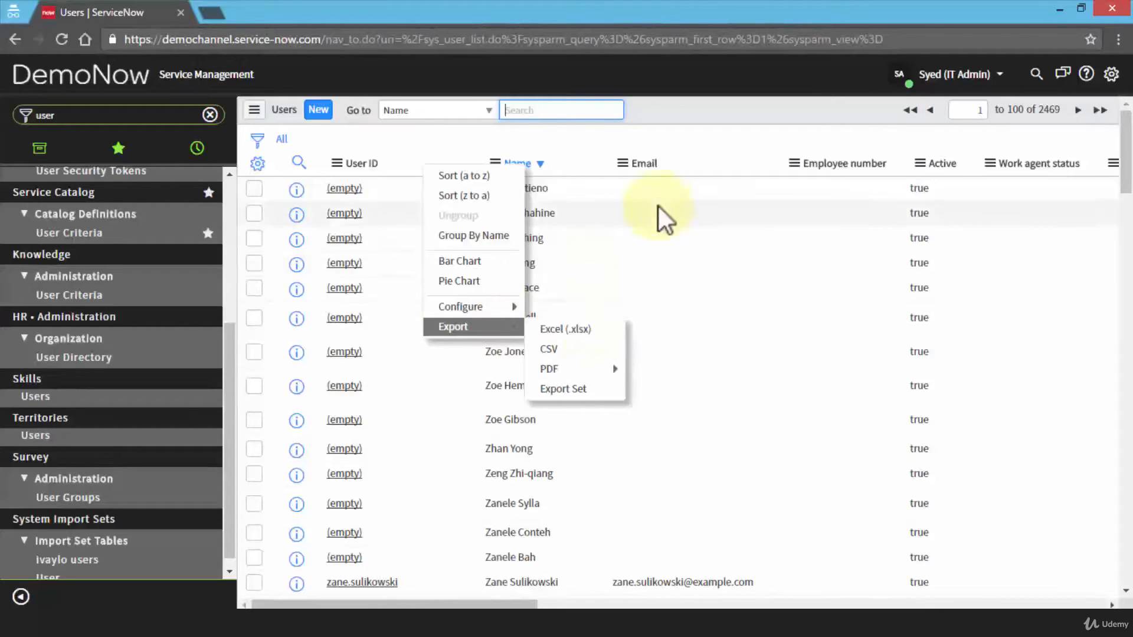
click(622, 164)
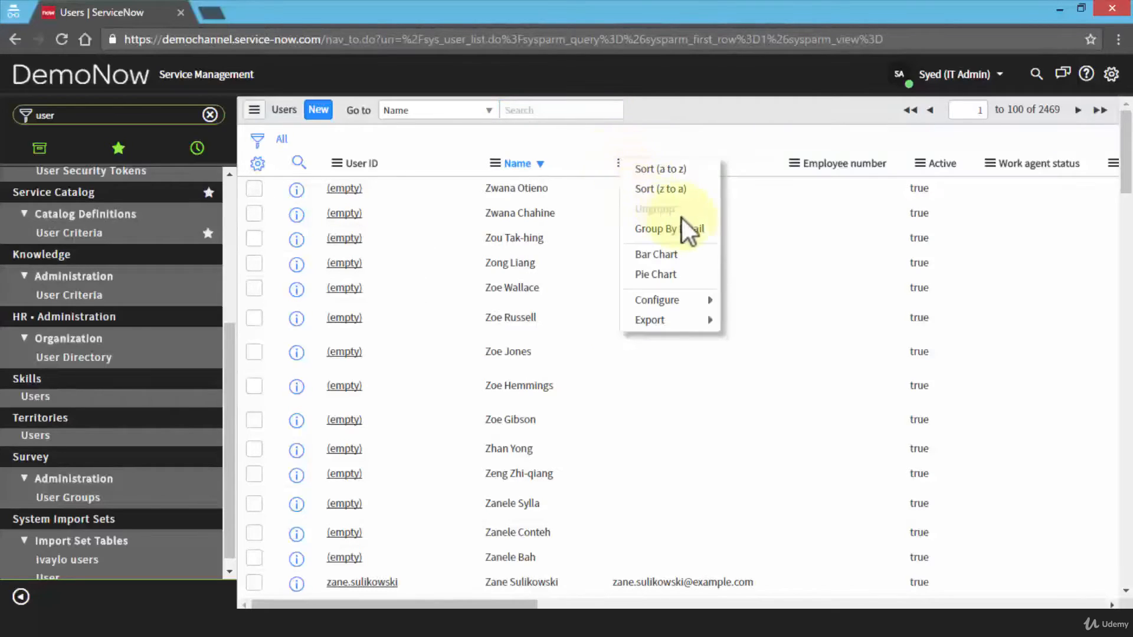
click(495, 165)
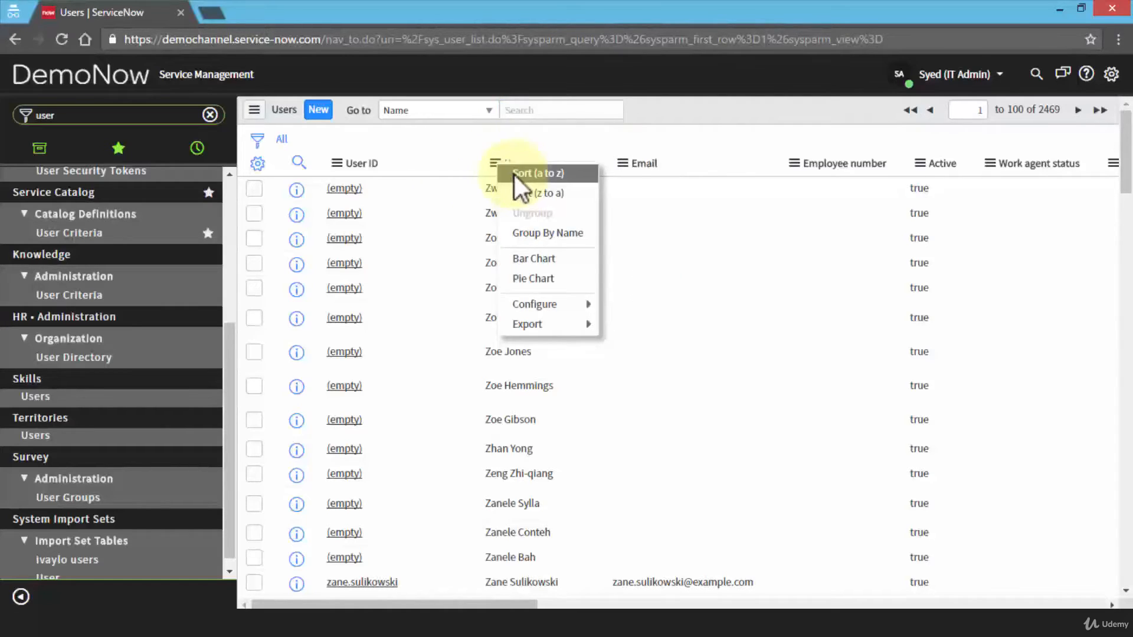
click(514, 173)
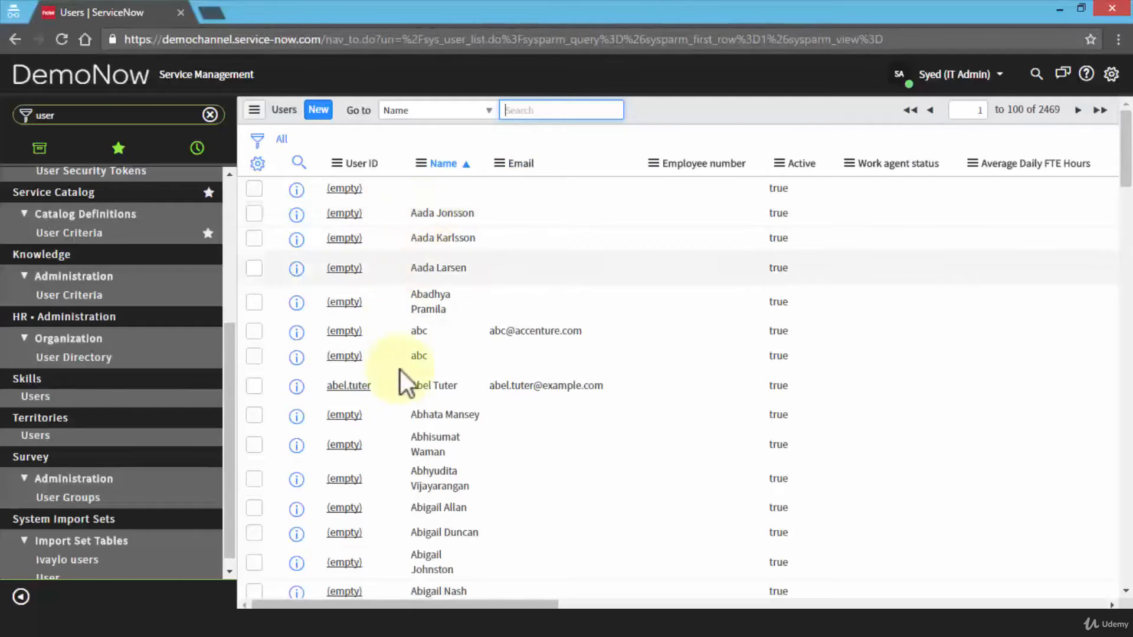
scroll(422, 417, down, 10)
Page forward through the alphabetical Users list, scrolling to look for the new user.
scroll(420, 418, down, 10)
drag(1128, 407, 1131, 552)
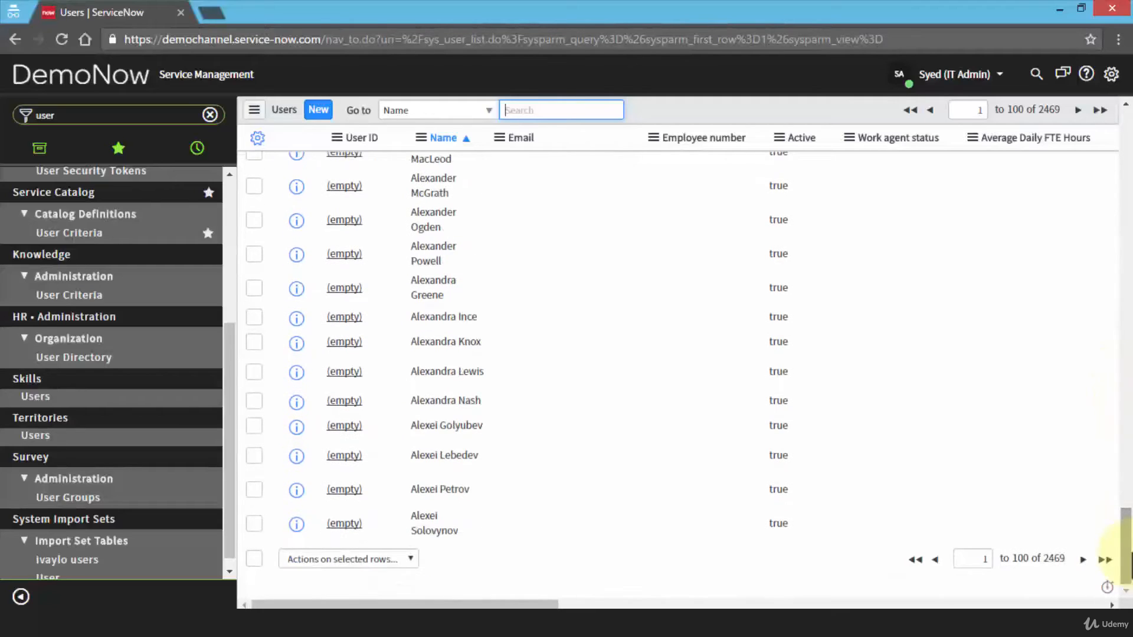
click(1082, 559)
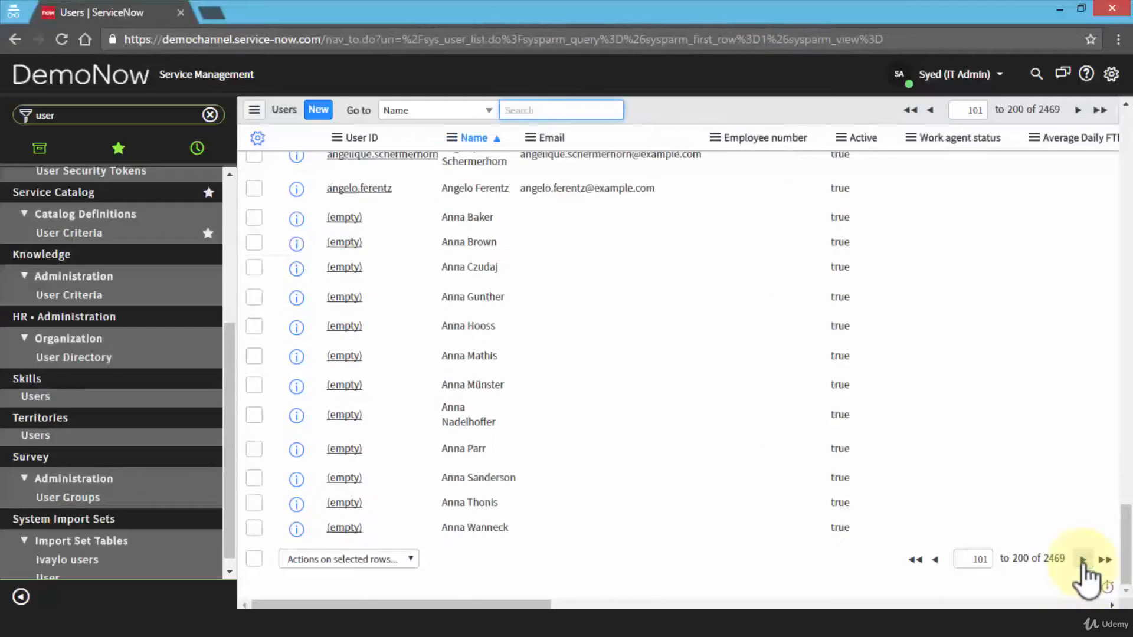
click(1083, 559)
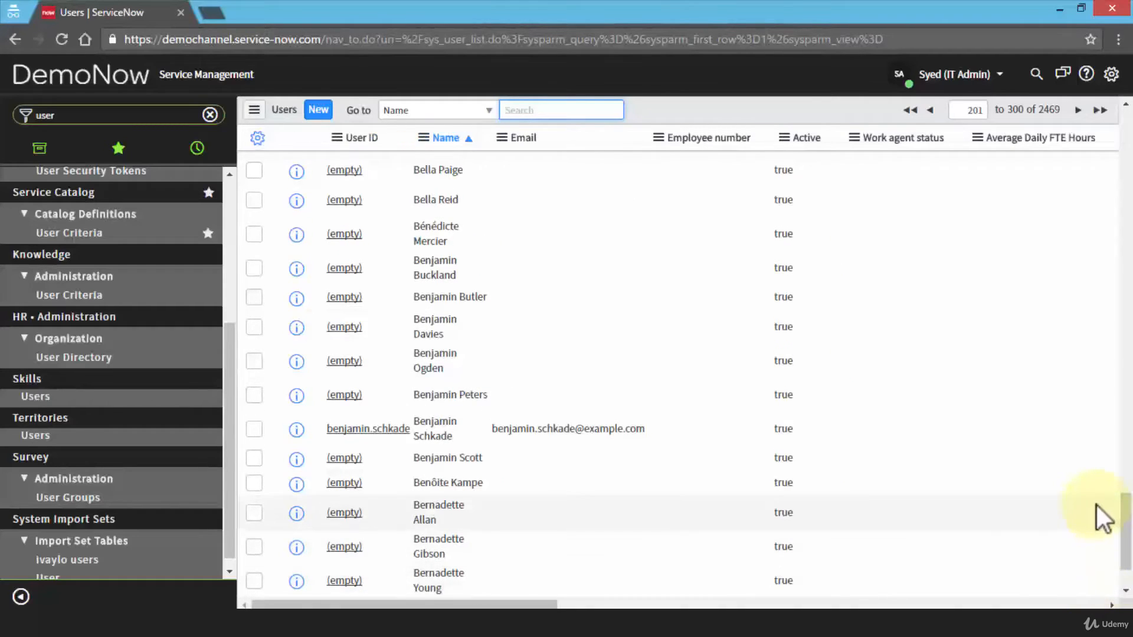
scroll(1096, 505, down, 2)
click(1082, 559)
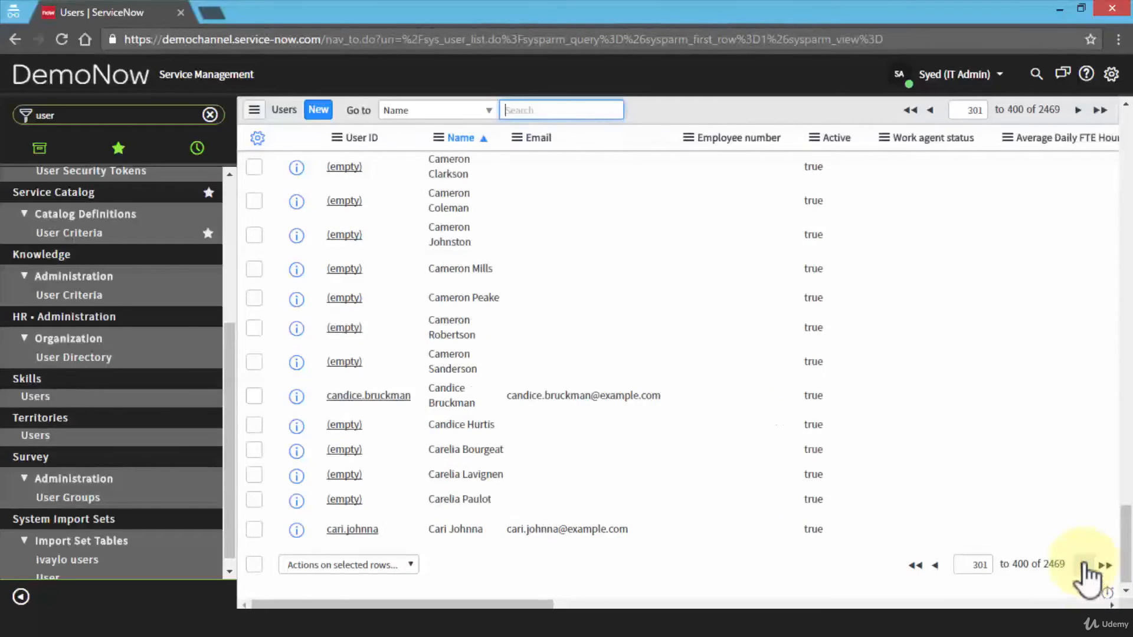
click(1084, 564)
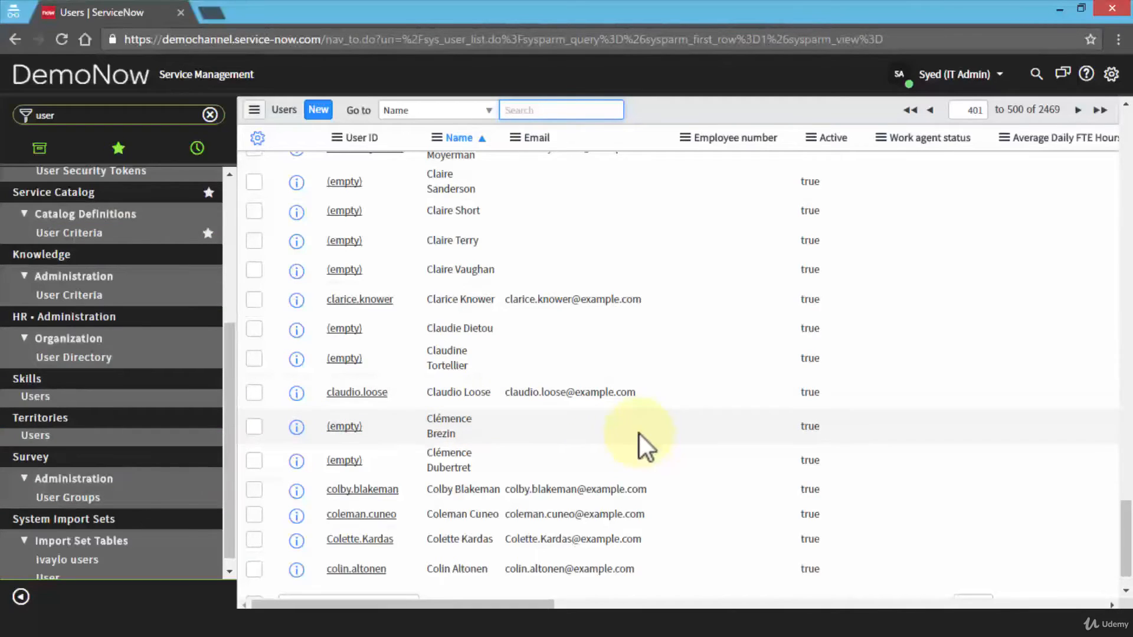
scroll(631, 406, down, 1)
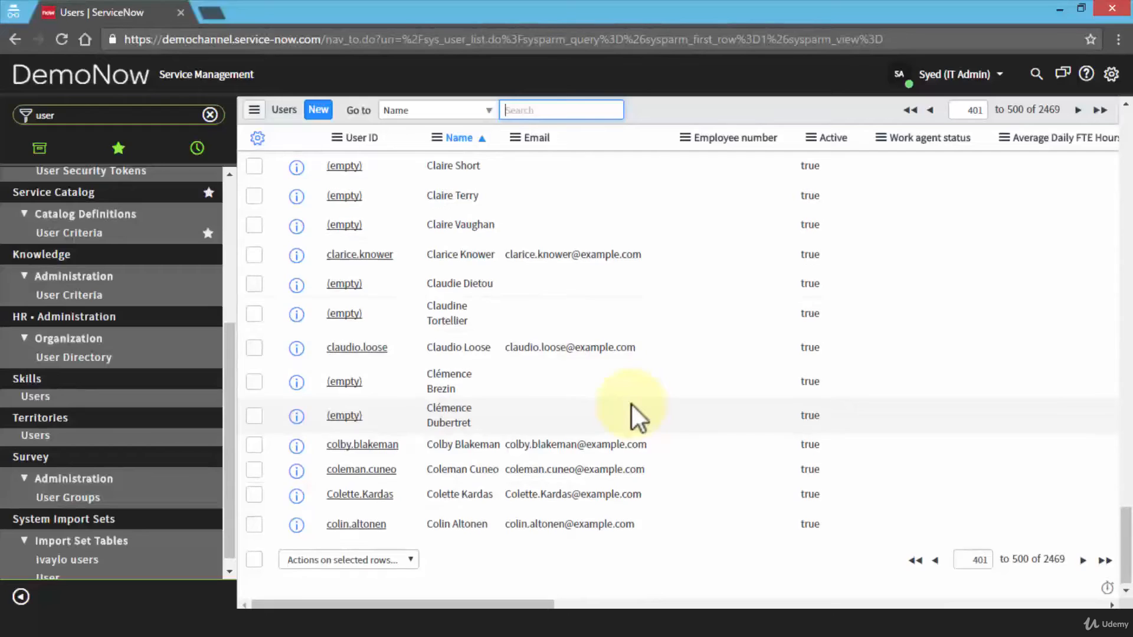
scroll(631, 404, up, 4)
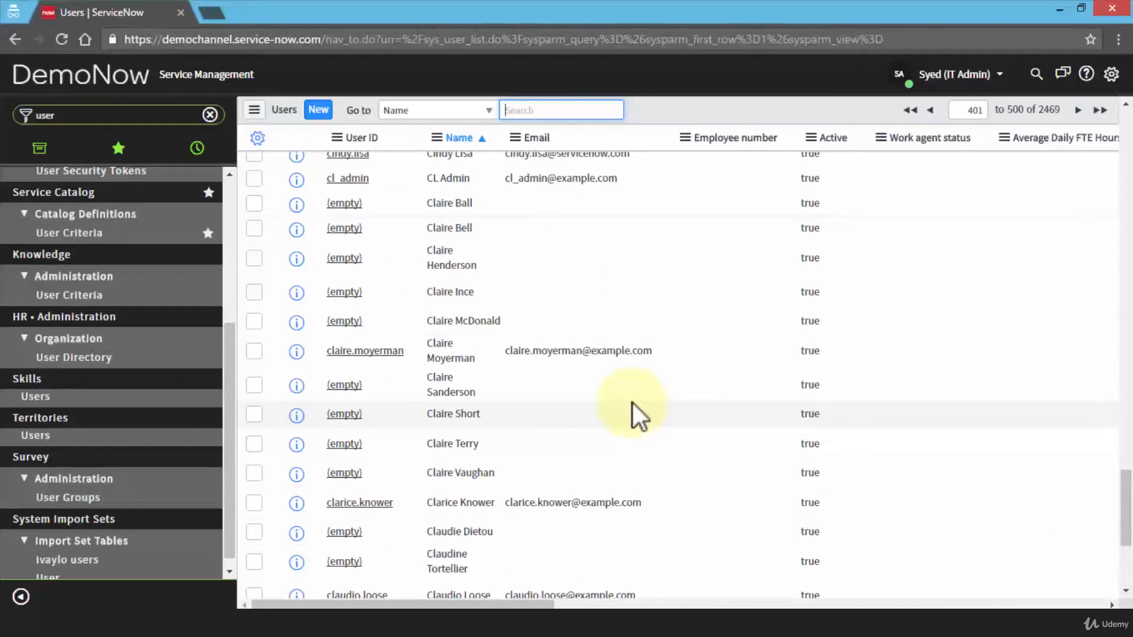
scroll(631, 401, up, 1)
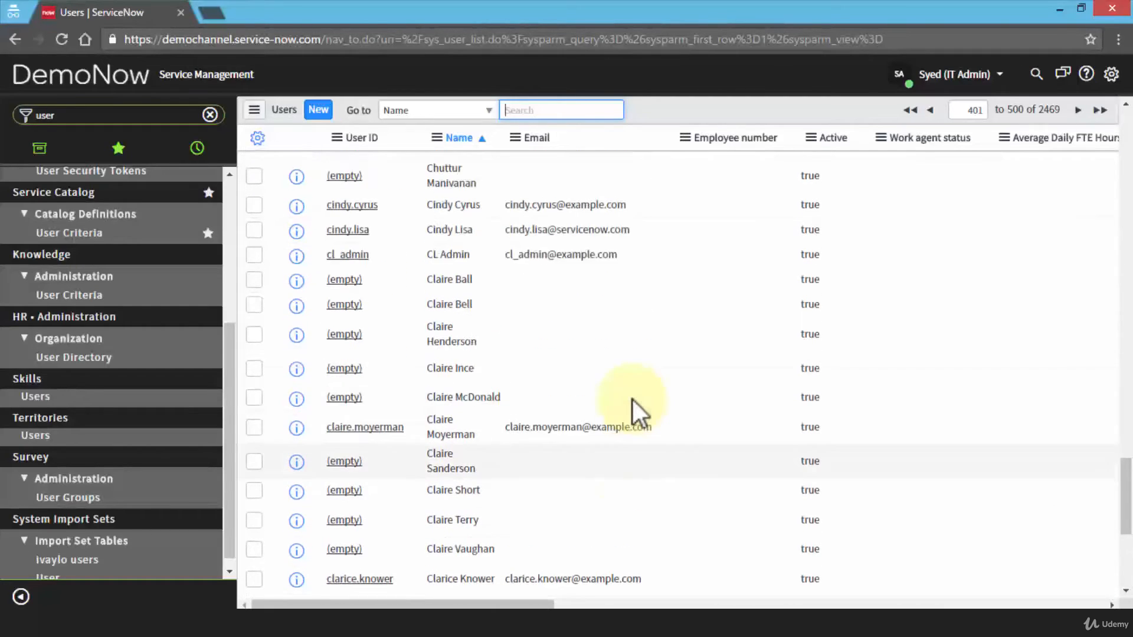
scroll(632, 407, up, 3)
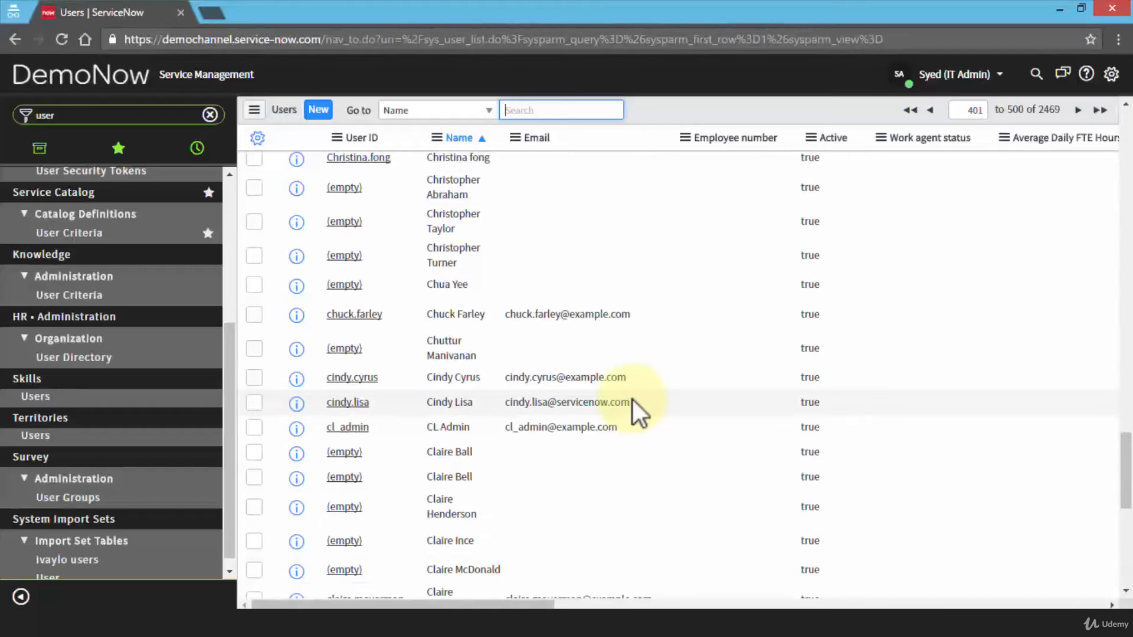
scroll(632, 400, up, 3)
scroll(479, 249, up, 2)
scroll(549, 272, up, 3)
scroll(591, 298, down, 2)
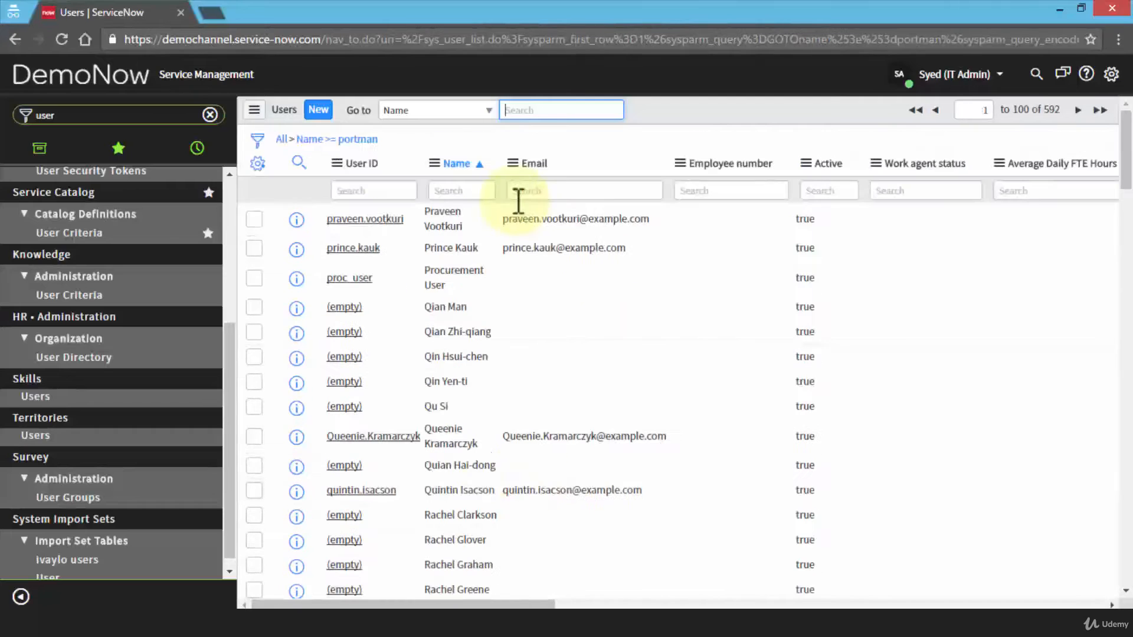
Search the Name column for the new user's first name and select their name and e-mail text.
click(486, 190)
text(chris)
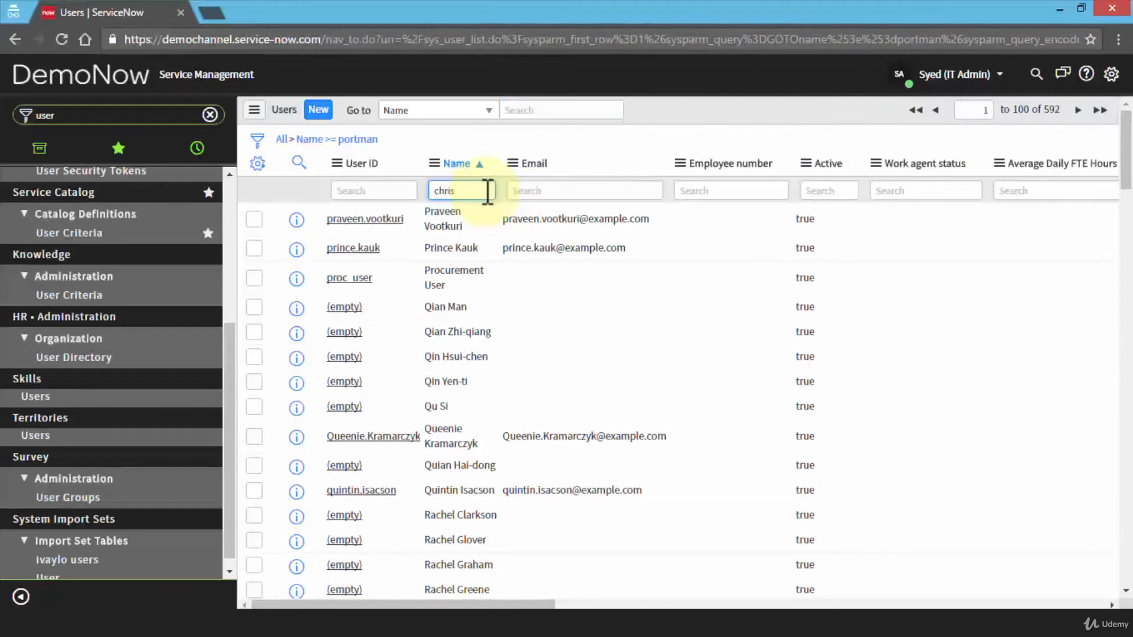
key(Return)
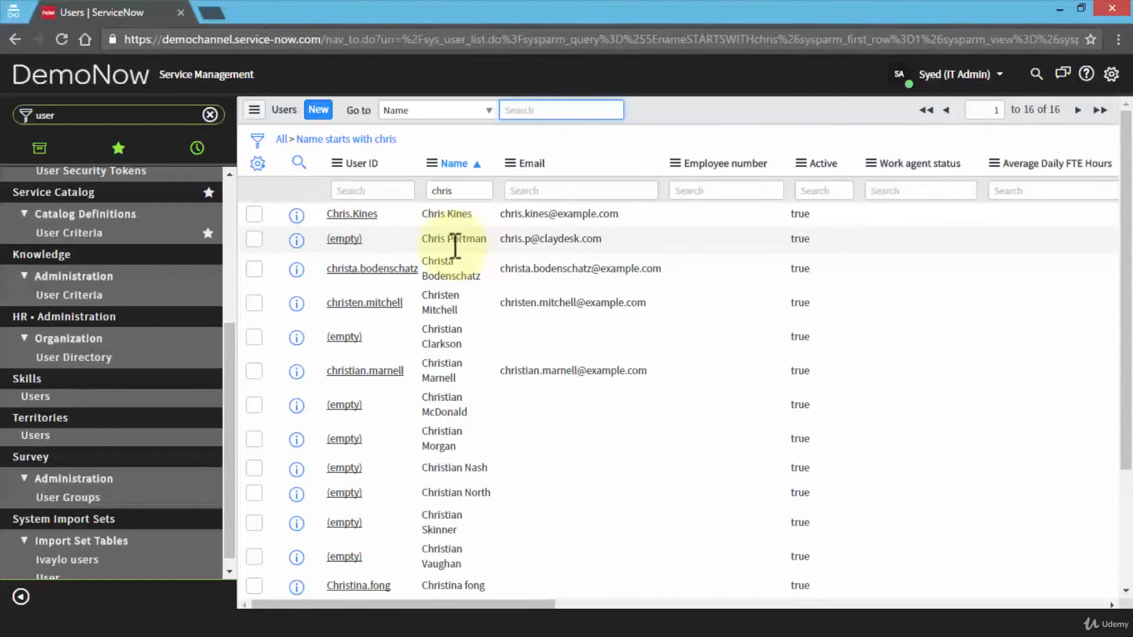
click(450, 242)
drag(450, 242, 645, 242)
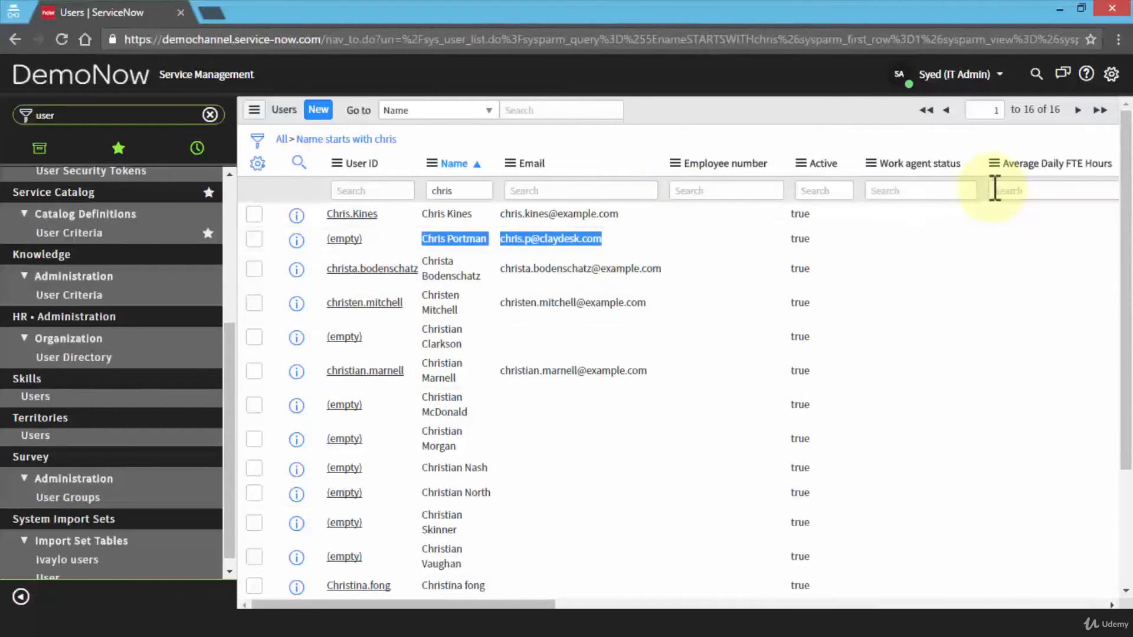
click(256, 163)
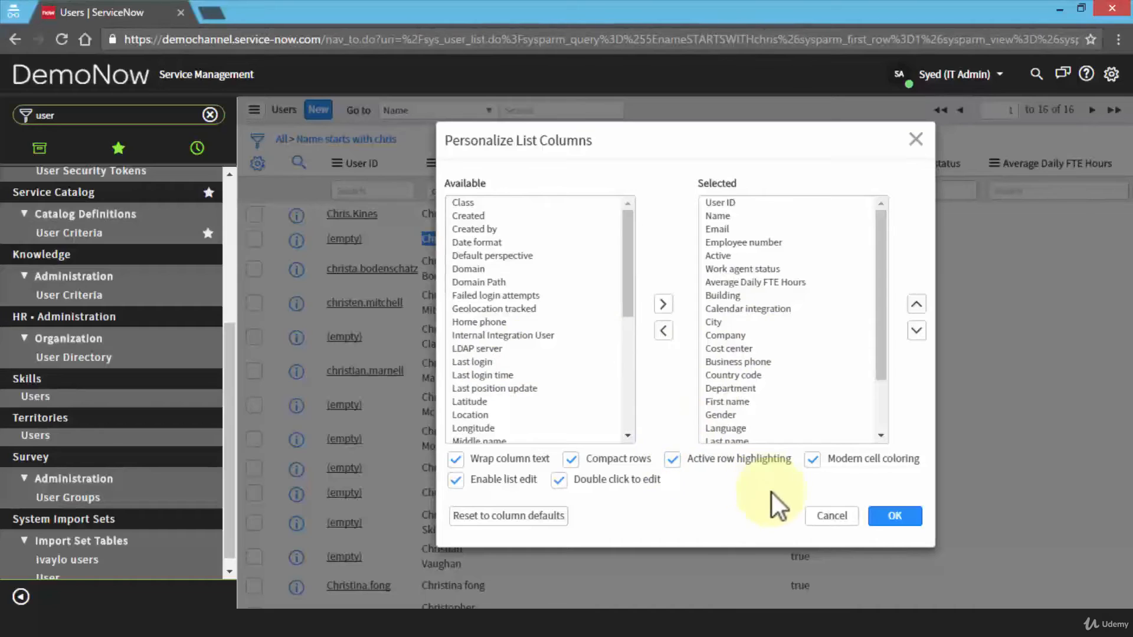
click(848, 527)
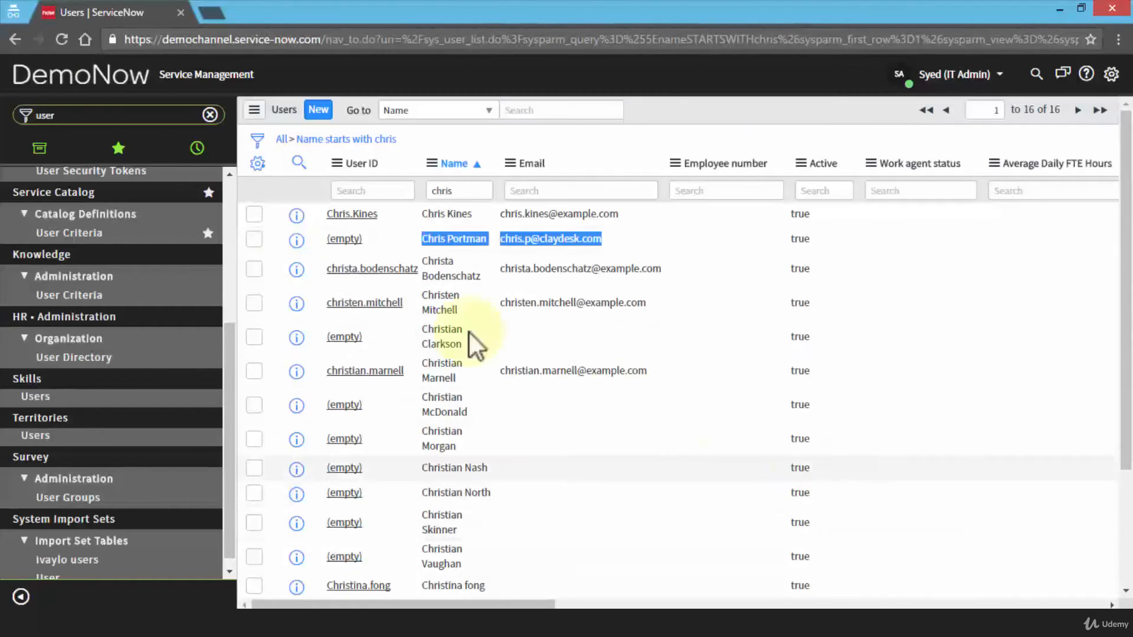
drag(69, 116, 4, 116)
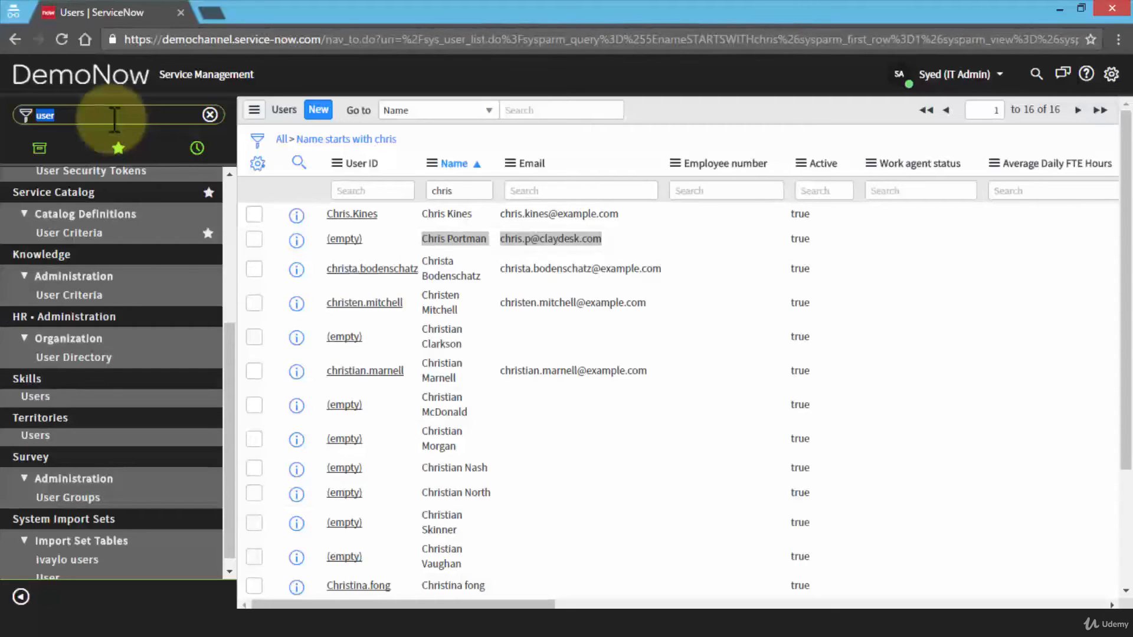
Filter the navigator for 'group' and open Project > Agile > Groups.
text(group)
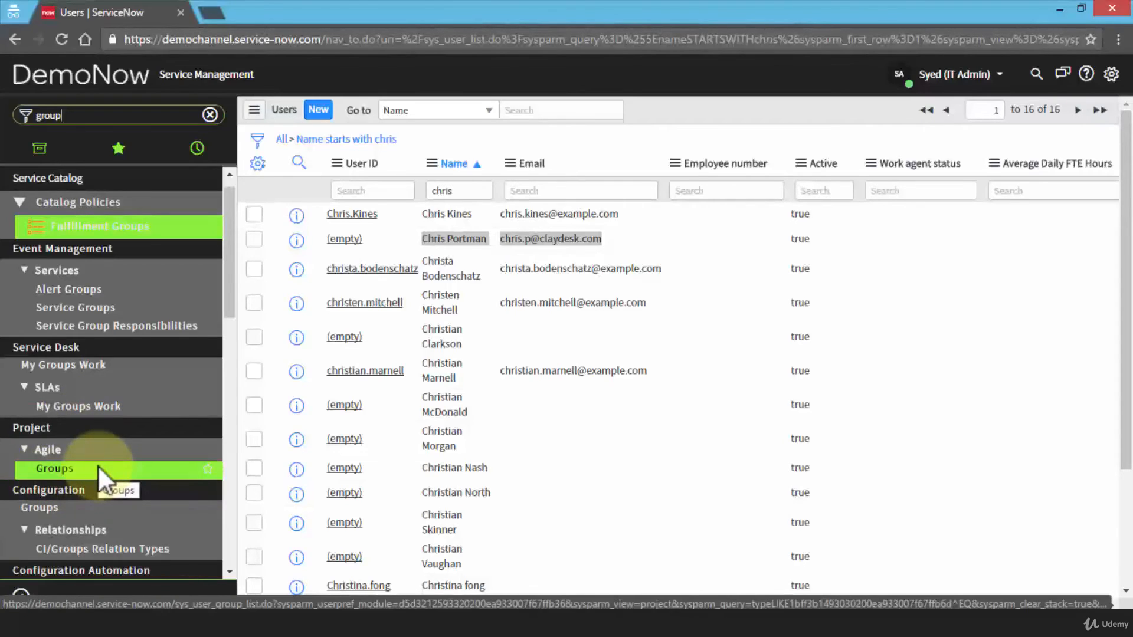
click(54, 470)
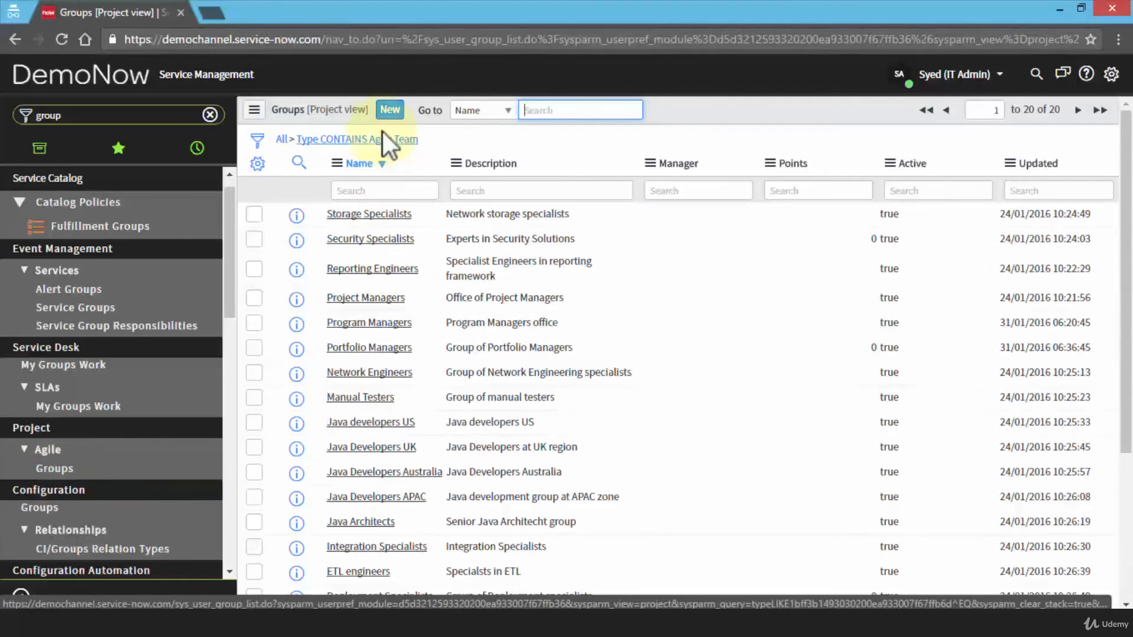
Create a group named 'e-Learning' and search the Manager lookup for the new user's first name.
click(400, 118)
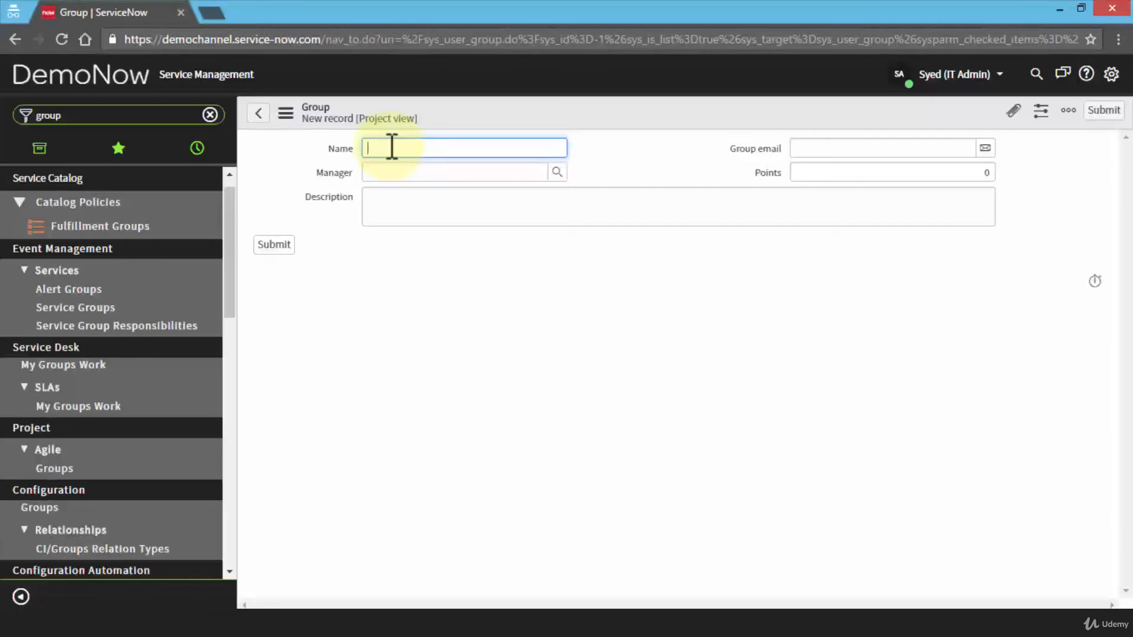
text(e-Learning)
click(556, 172)
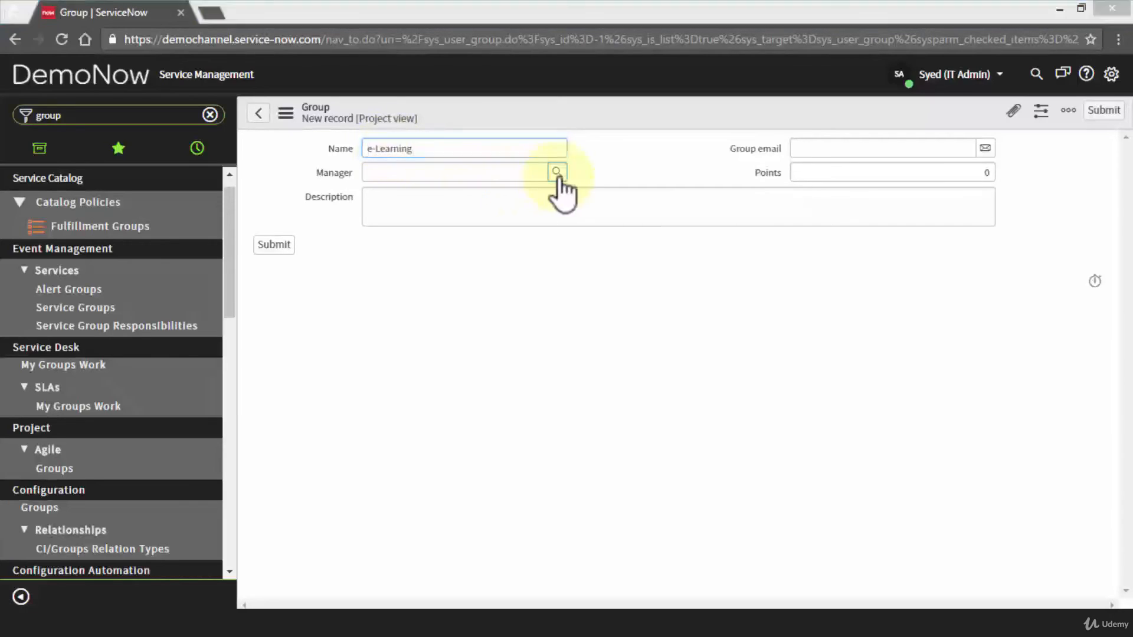
drag(544, 193, 702, 80)
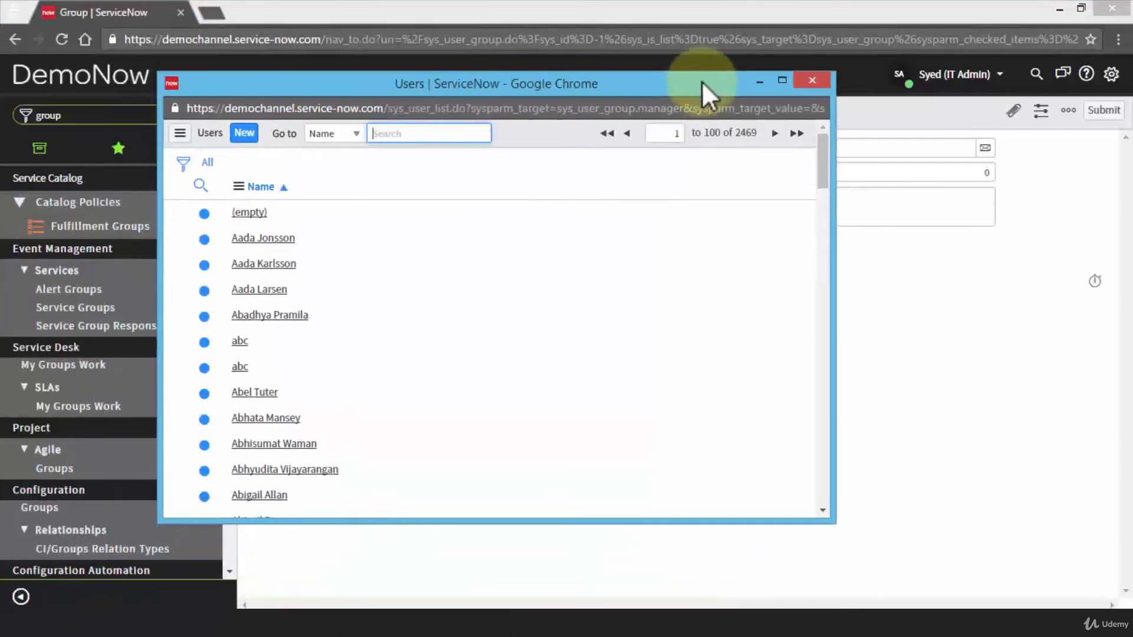
scroll(304, 300, down, 6)
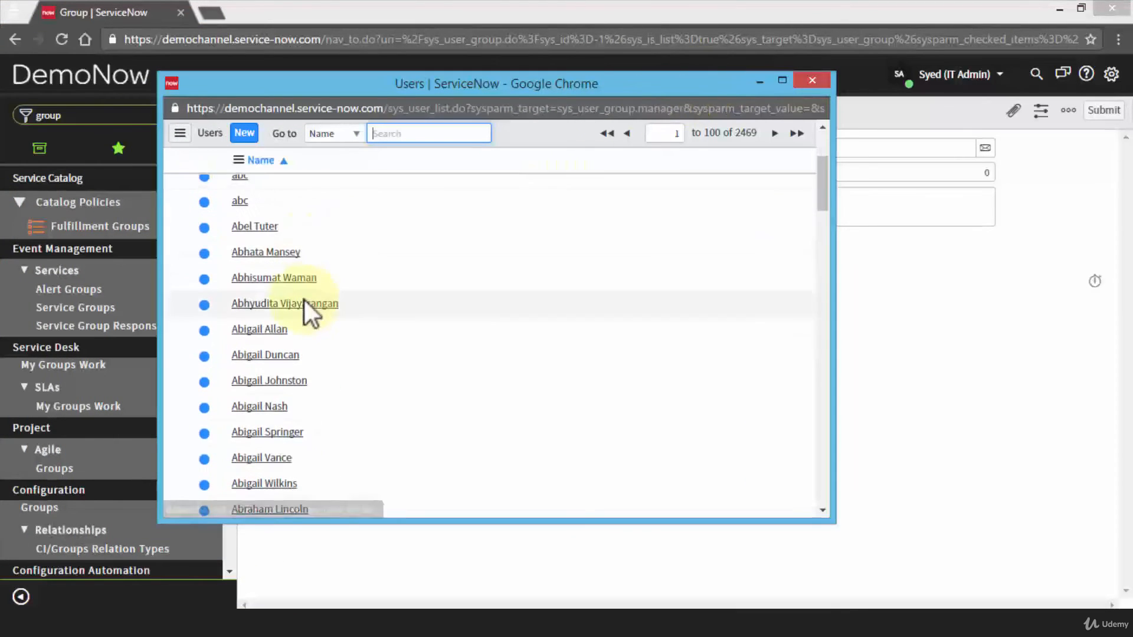
scroll(345, 273, up, 4)
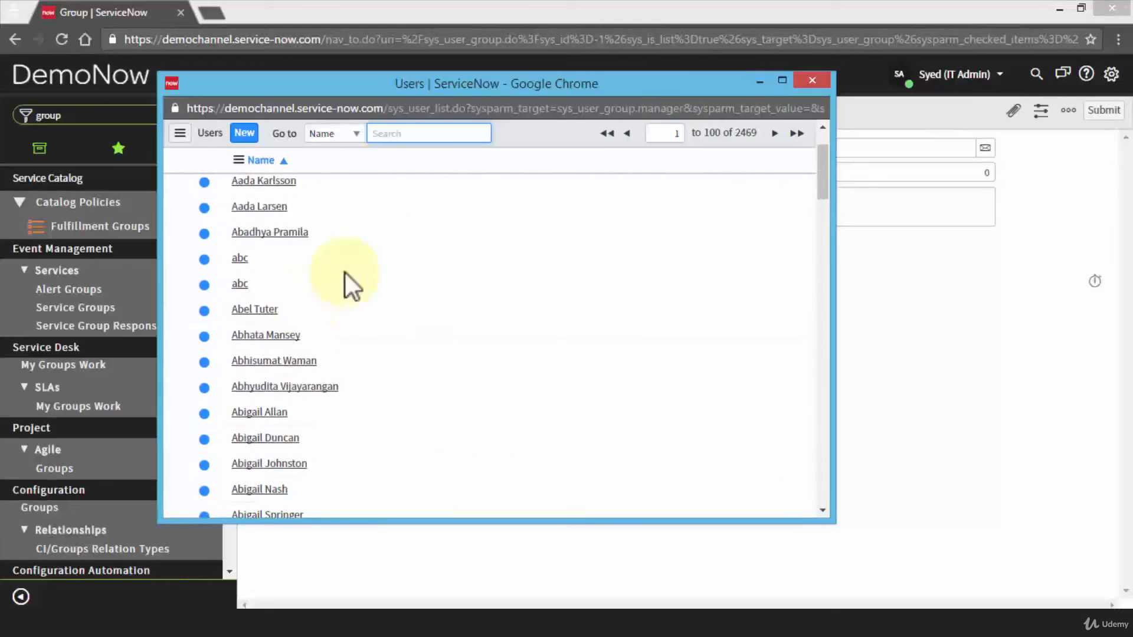
click(418, 135)
text(chris)
key(Return)
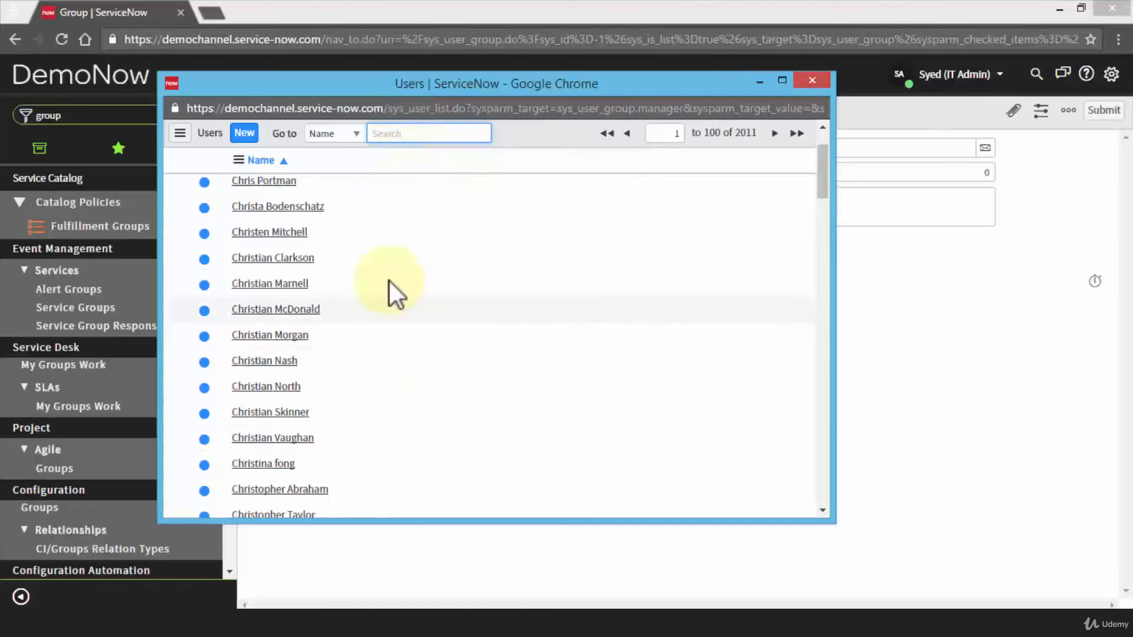
Make the new user the group's manager and enter the description 'This is aur new project'.
click(277, 195)
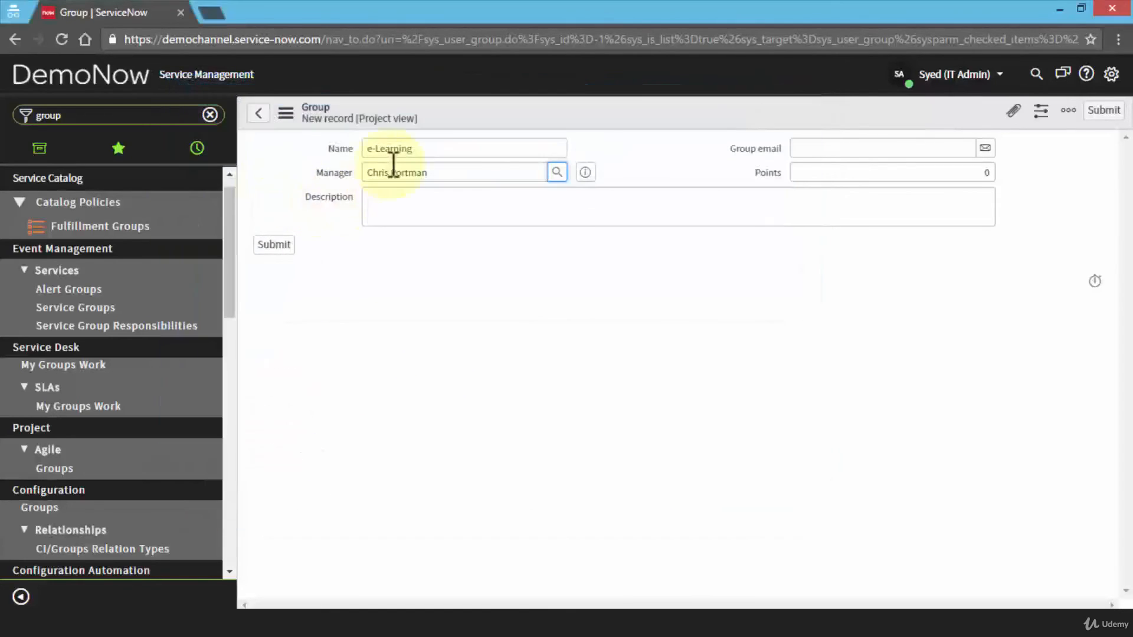
click(398, 207)
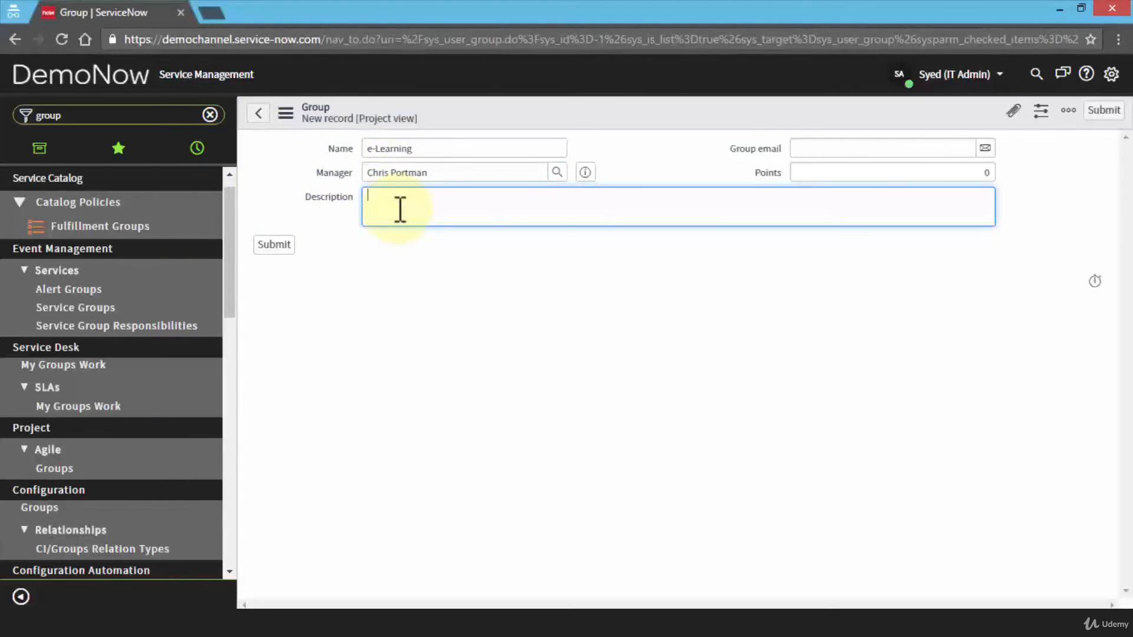
text(This is a)
text(ur new project)
click(950, 151)
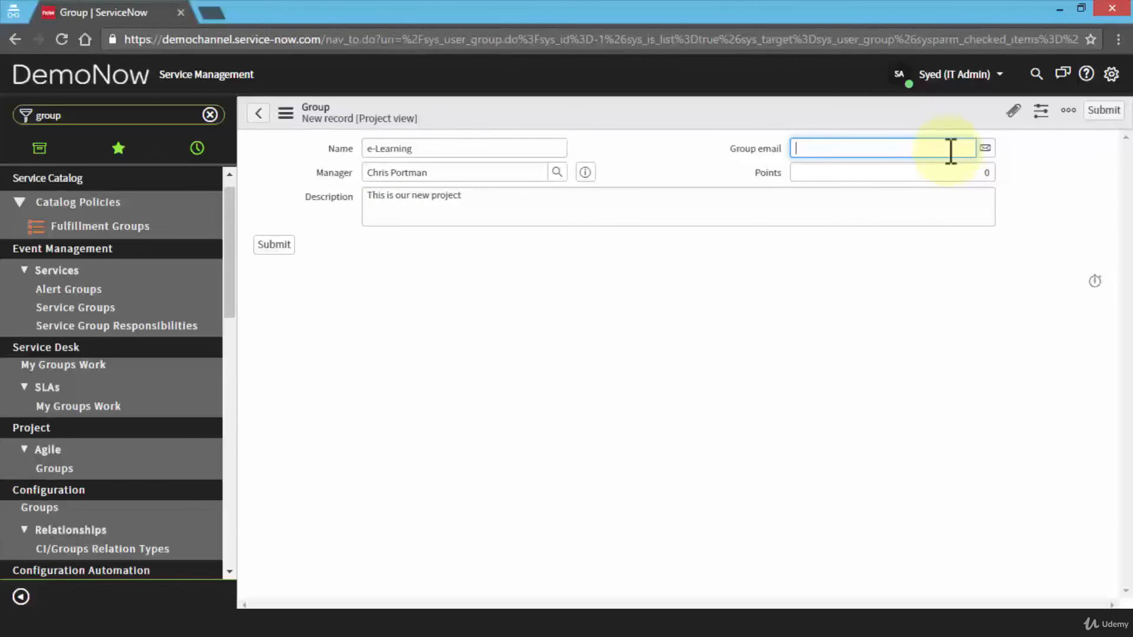
click(912, 173)
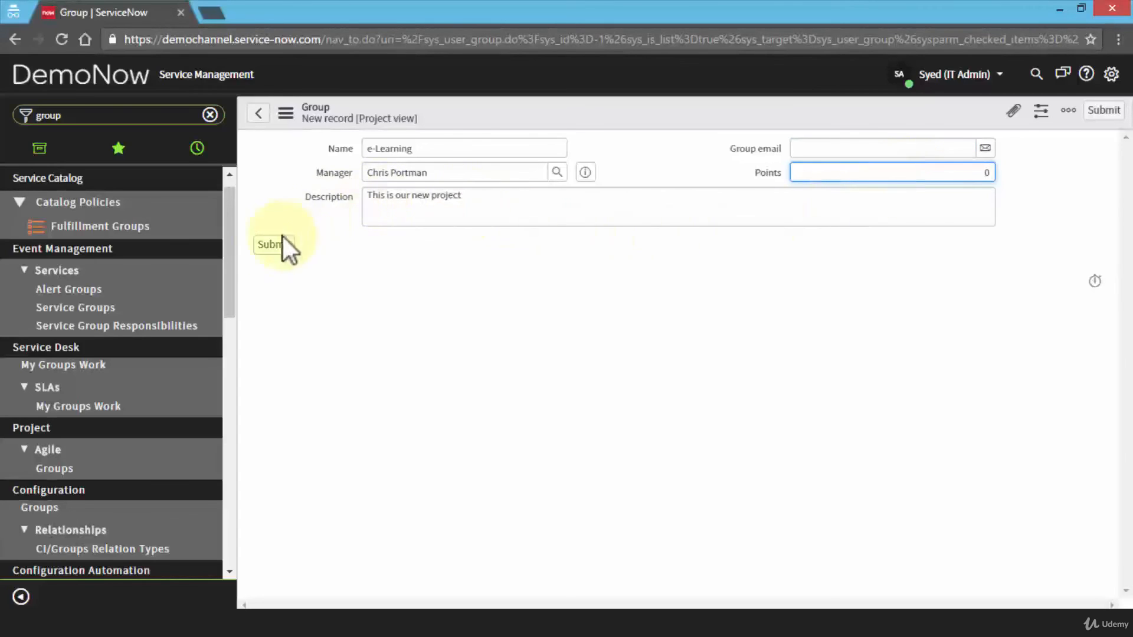
Submit the completed e-Learning group form, with its manager and description, to save it.
click(270, 246)
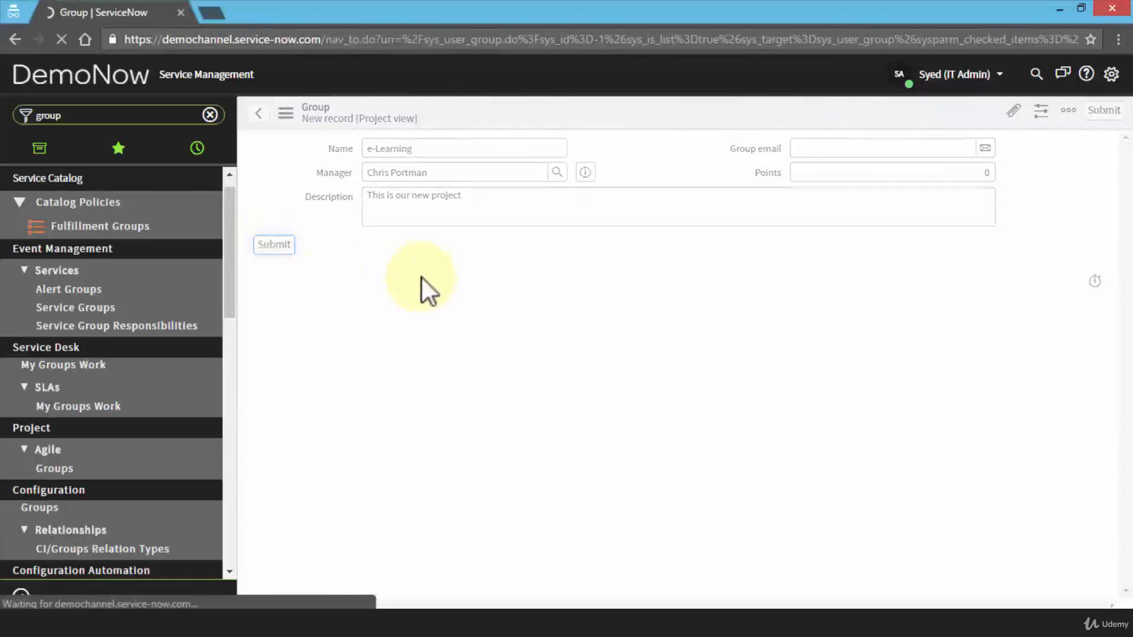